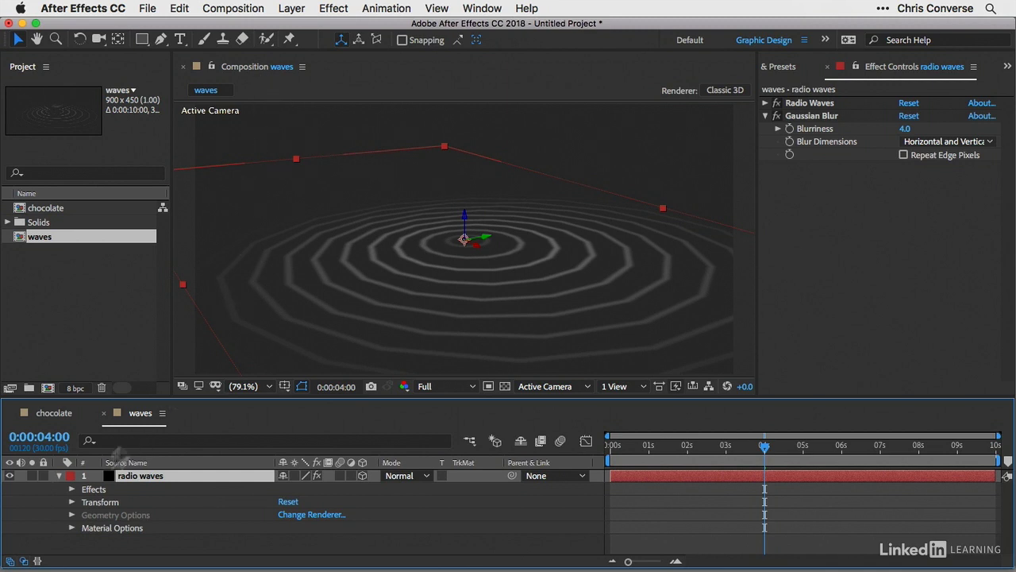
Step: Add the waves composition as a layer in the chocolate composition and move the current time to 0:00:04:00
left_click(59, 475)
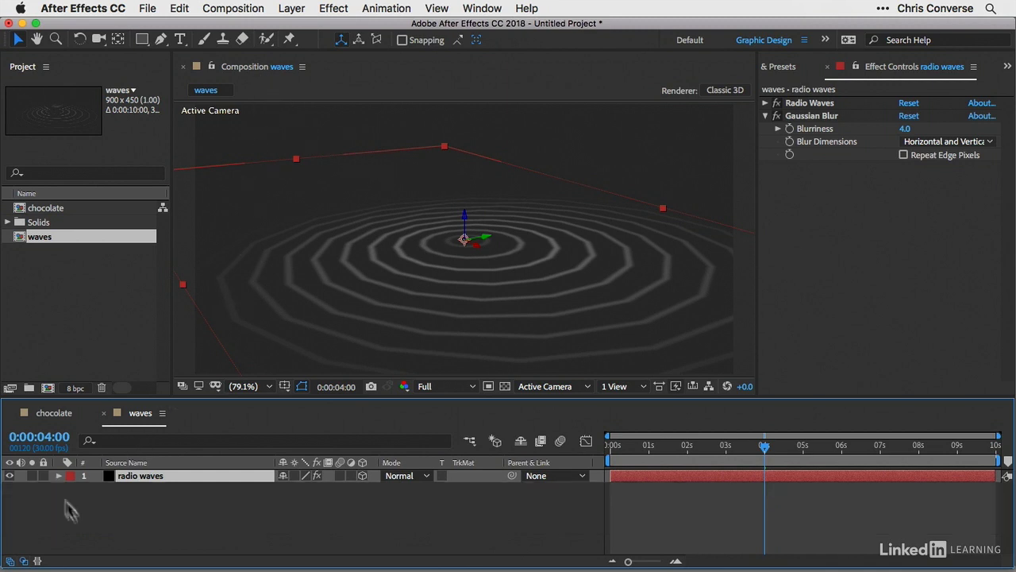
left_click(121, 523)
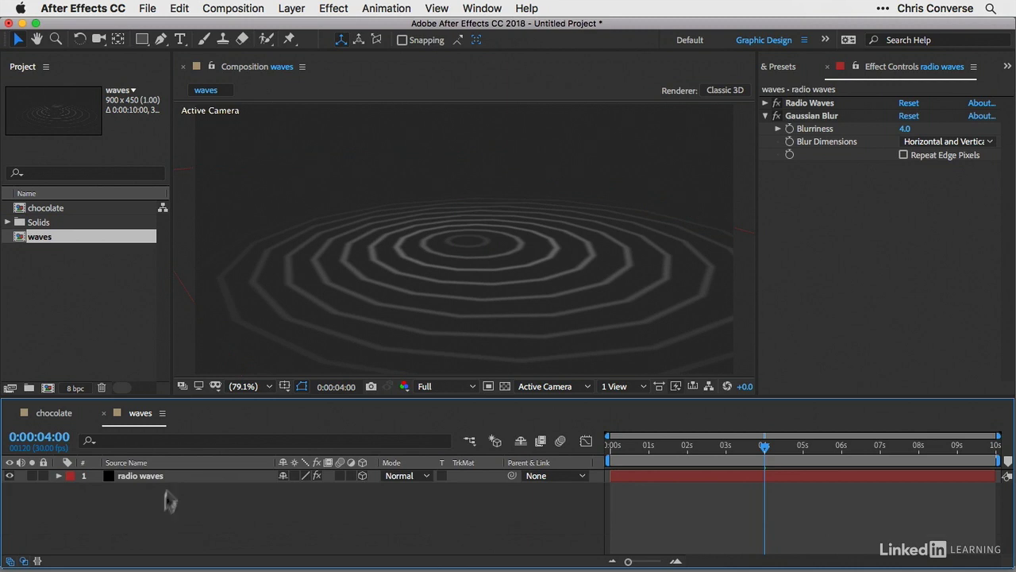
left_click(62, 415)
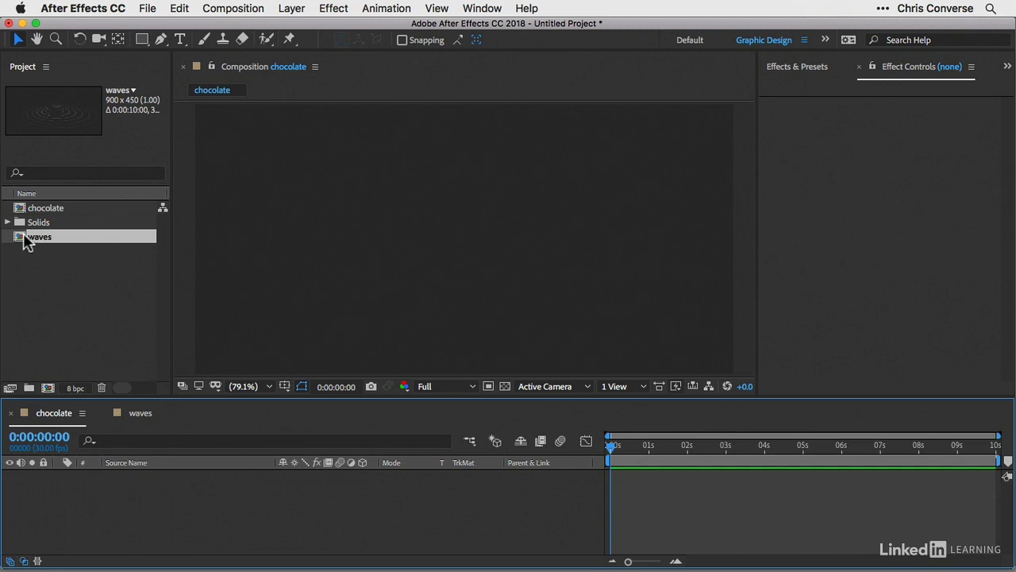
left_click_drag(25, 243, 459, 246)
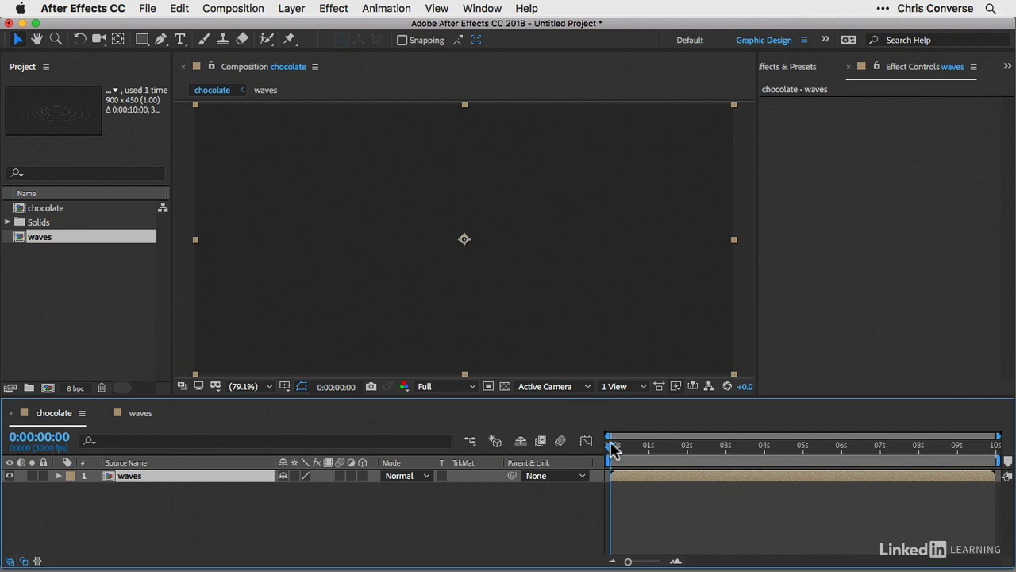
left_click_drag(611, 449, 767, 476)
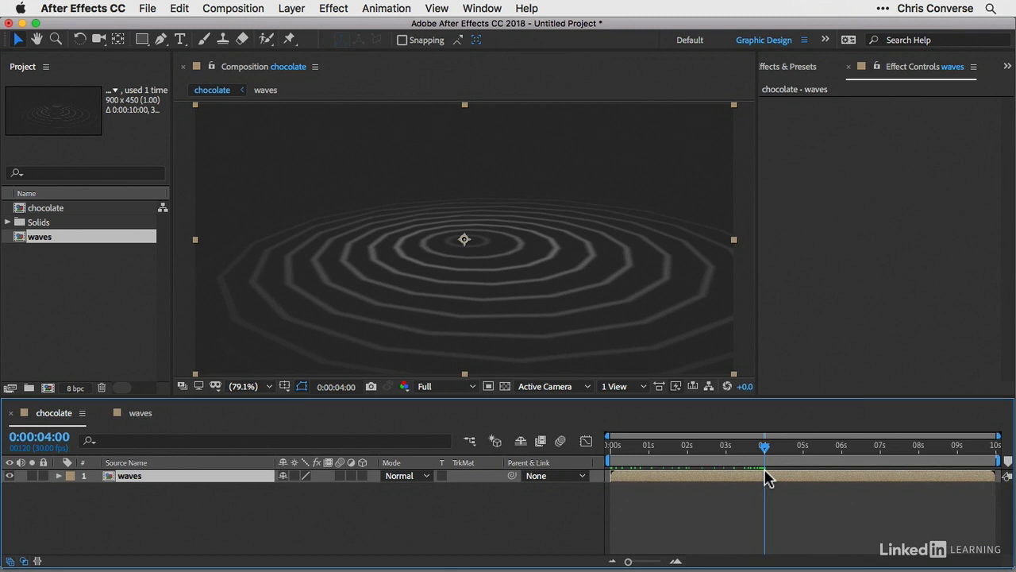
Step: Search the effects for "glass" and apply CC Glass to the waves layer
left_click(798, 69)
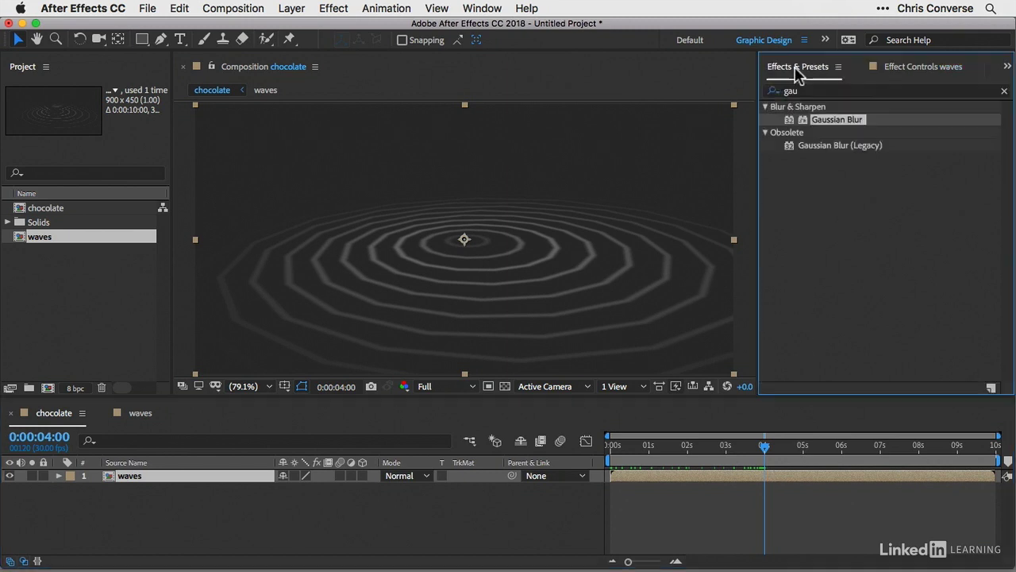
left_click(1005, 91)
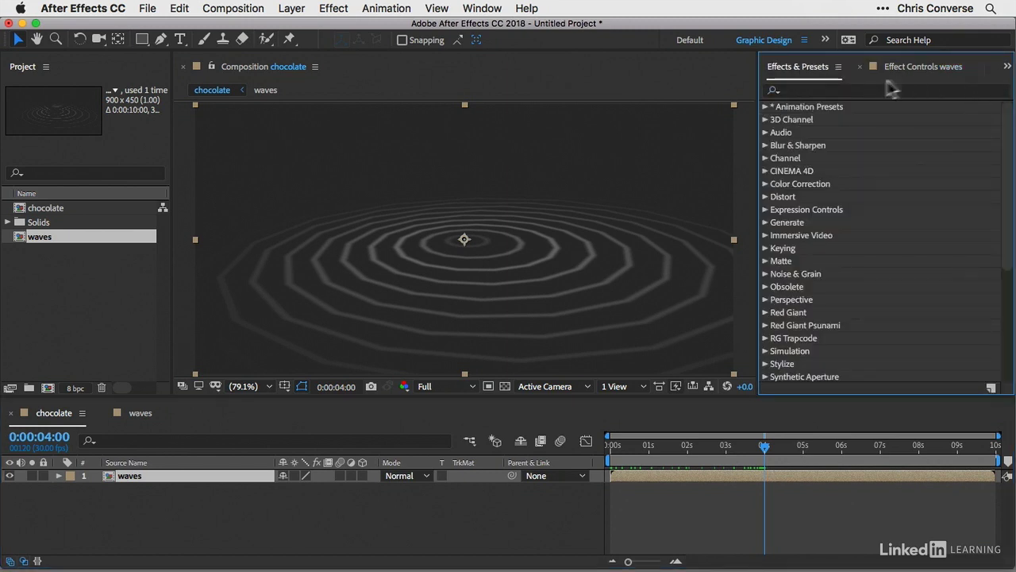
left_click(848, 90)
type("g")
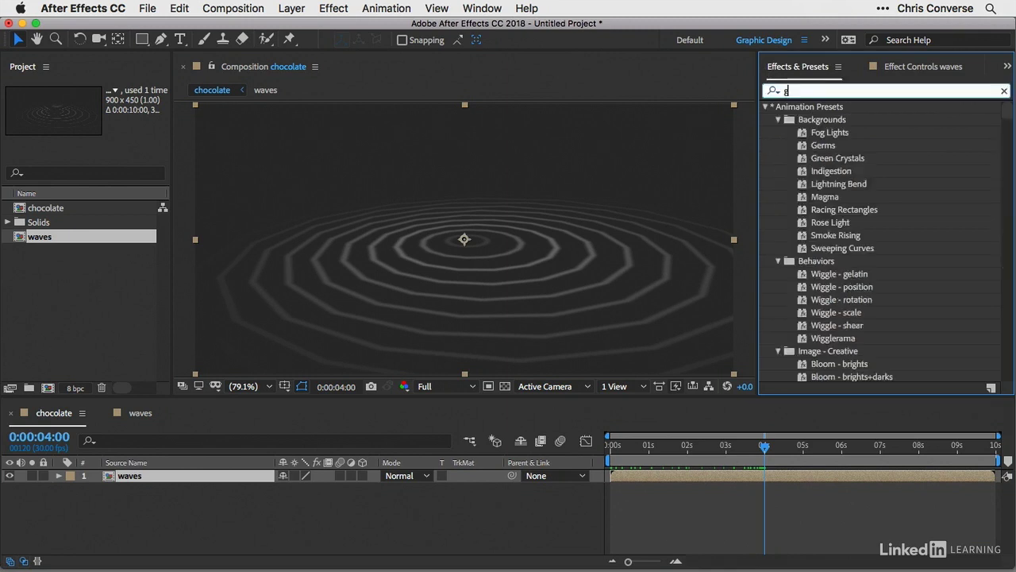
type("lasss")
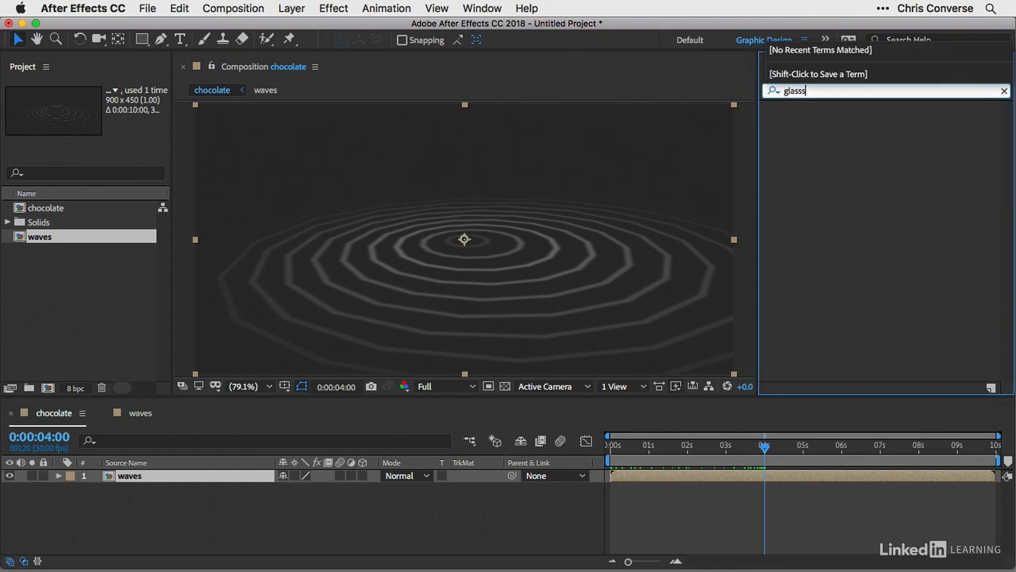
key("BackSpace")
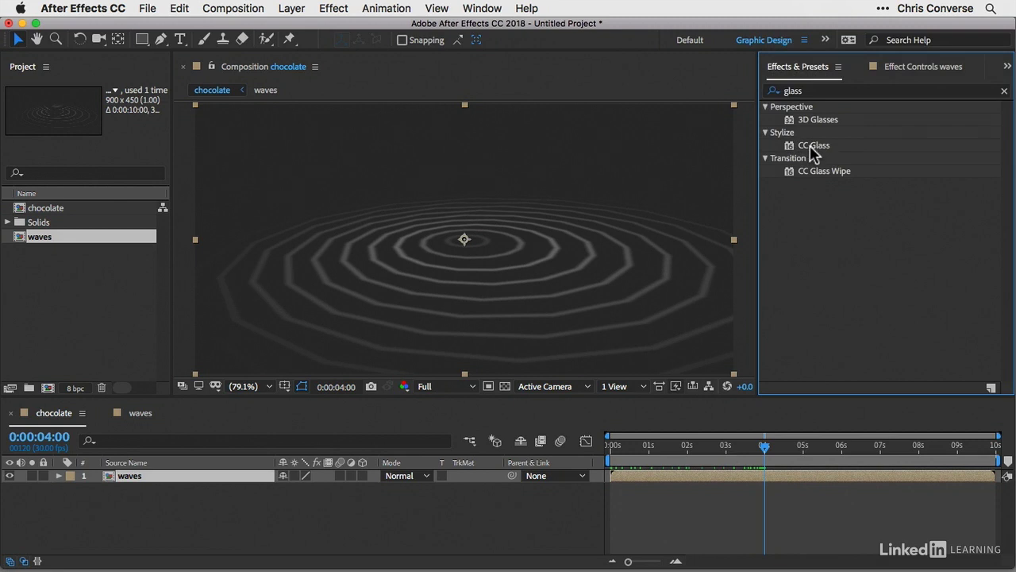
left_click_drag(811, 149, 502, 256)
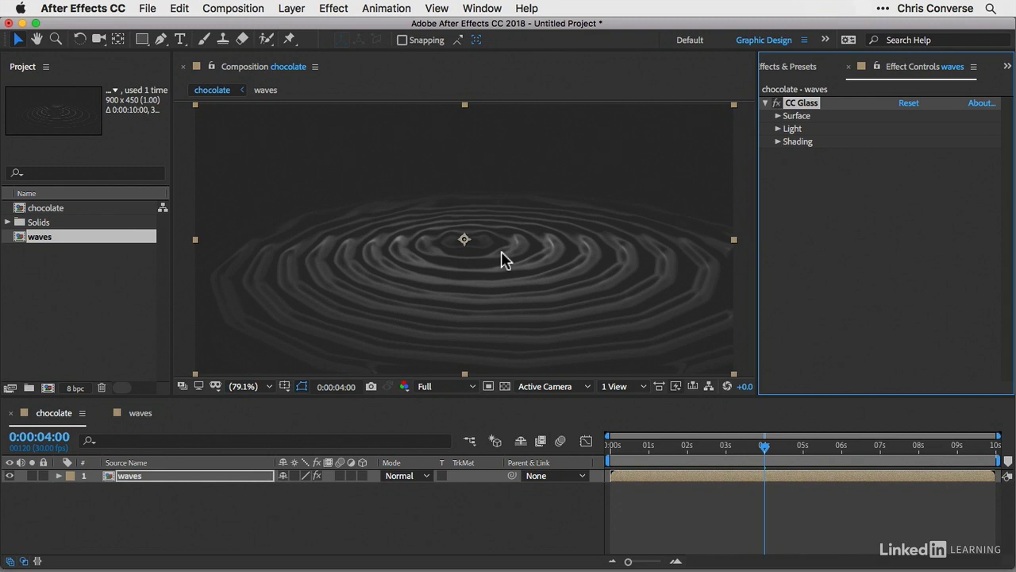
Step: Set the CC Glass surface to Softness 27, Height 72 and Displacement 80
left_click(778, 116)
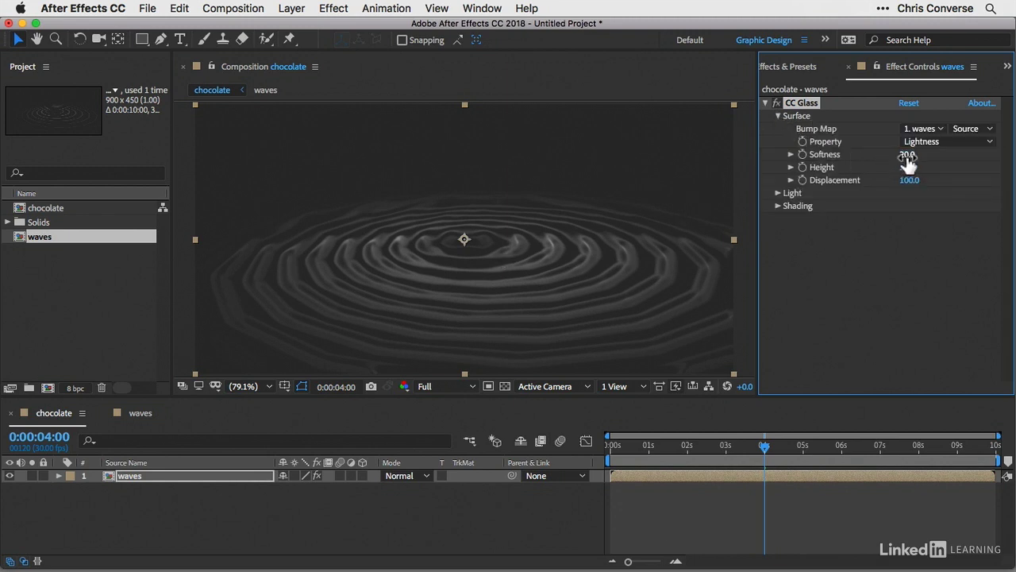
mouse_move(907, 159)
left_mouse_down()
mouse_move(963, 157)
mouse_move(908, 166)
mouse_move(946, 169)
left_mouse_up()
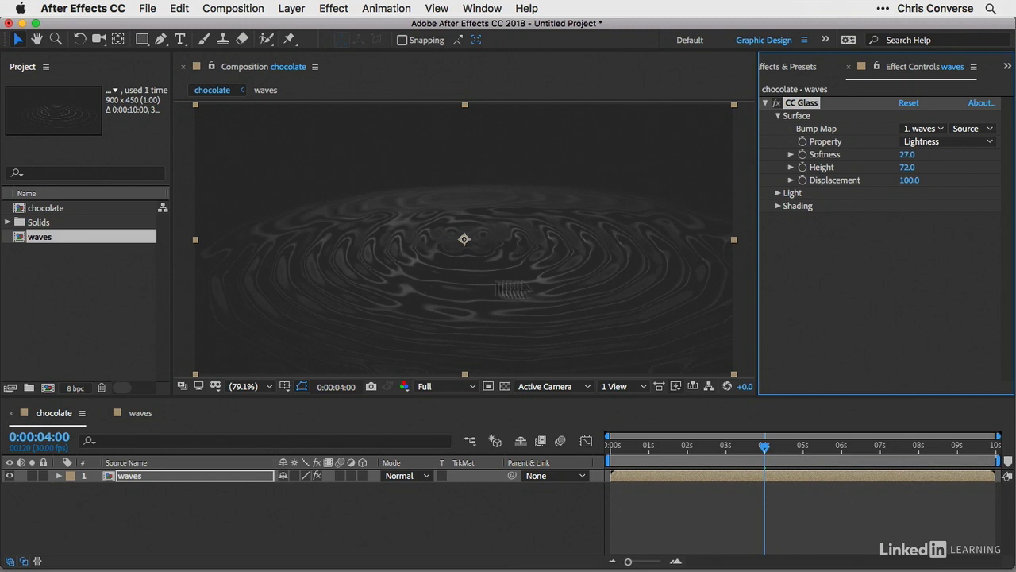
left_click_drag(910, 182, 903, 191)
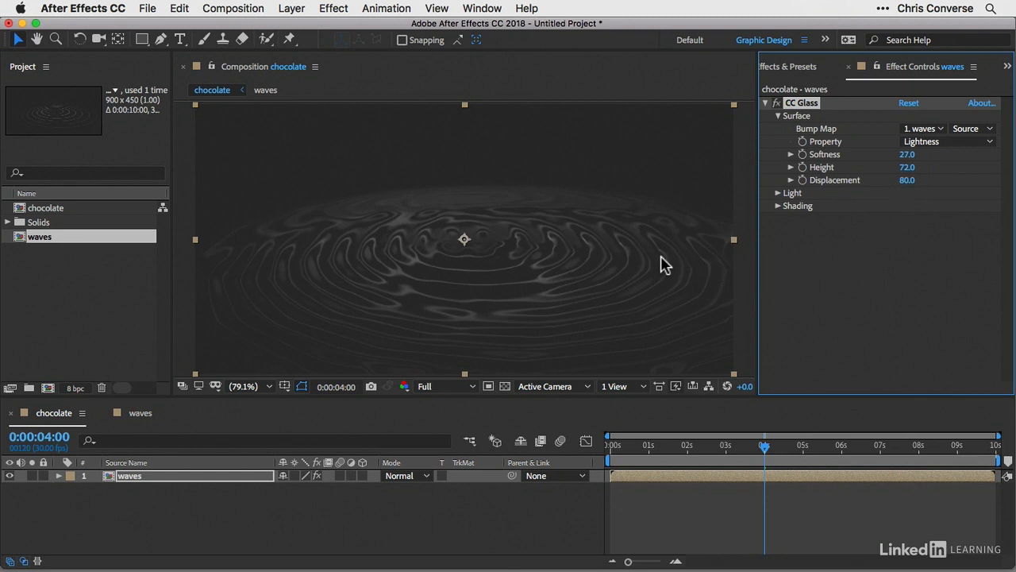
Step: Raise the Ambient value in the CC Glass shading to 200
left_click(778, 205)
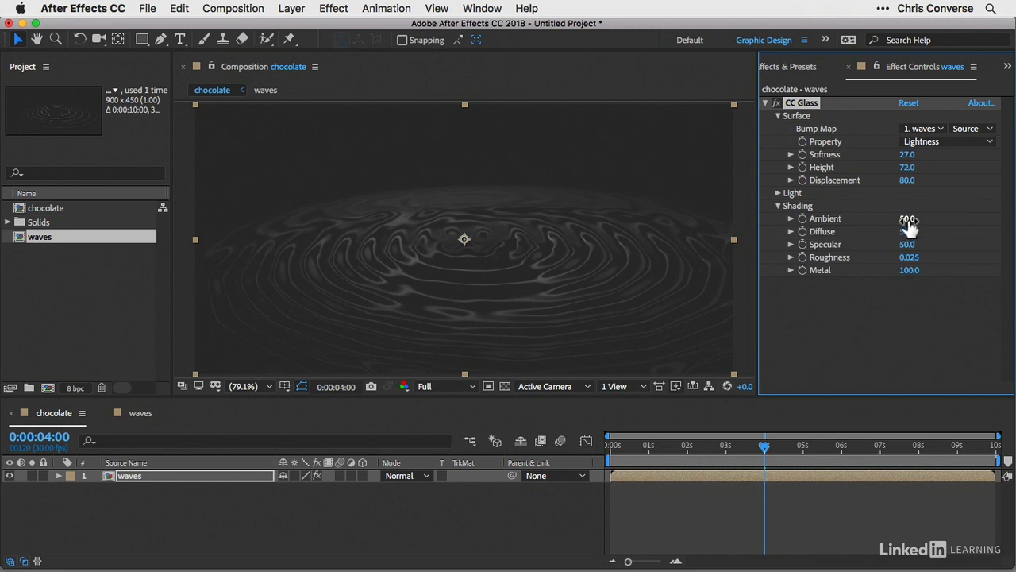
left_click_drag(908, 222, 986, 220)
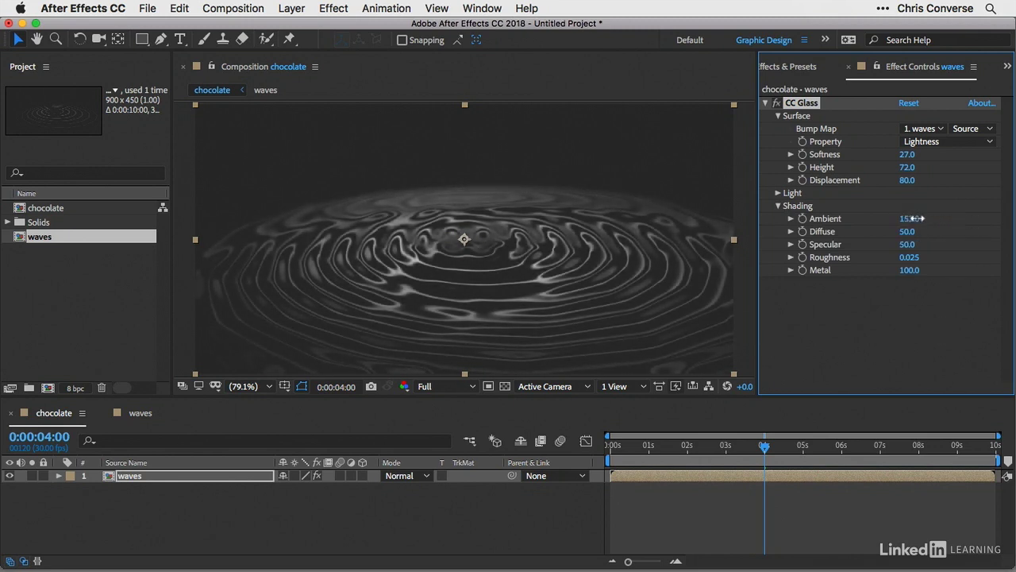
left_click_drag(917, 219, 945, 218)
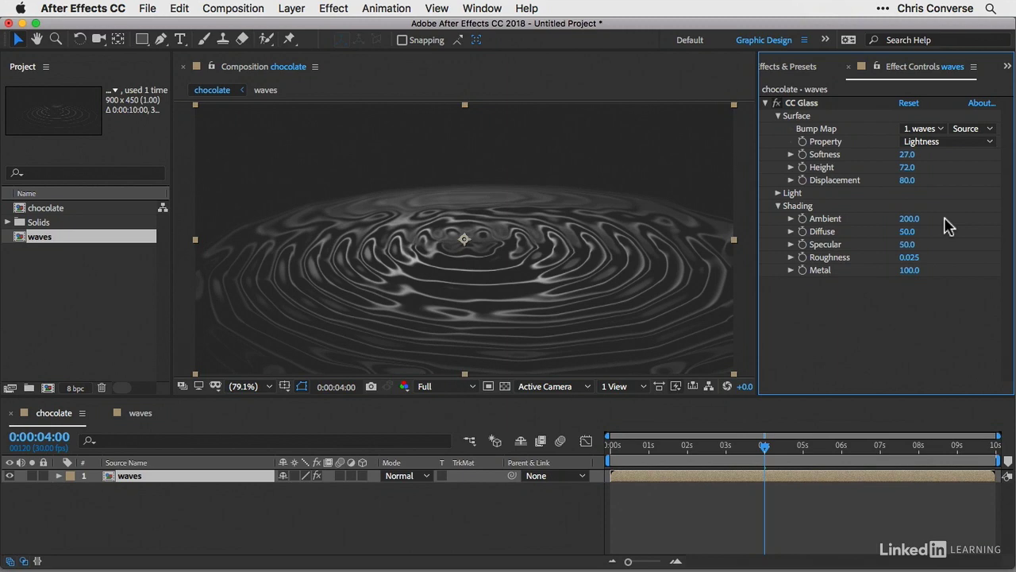
Step: Create a black solid layer named "gradient" at the composition's size
left_click(293, 8)
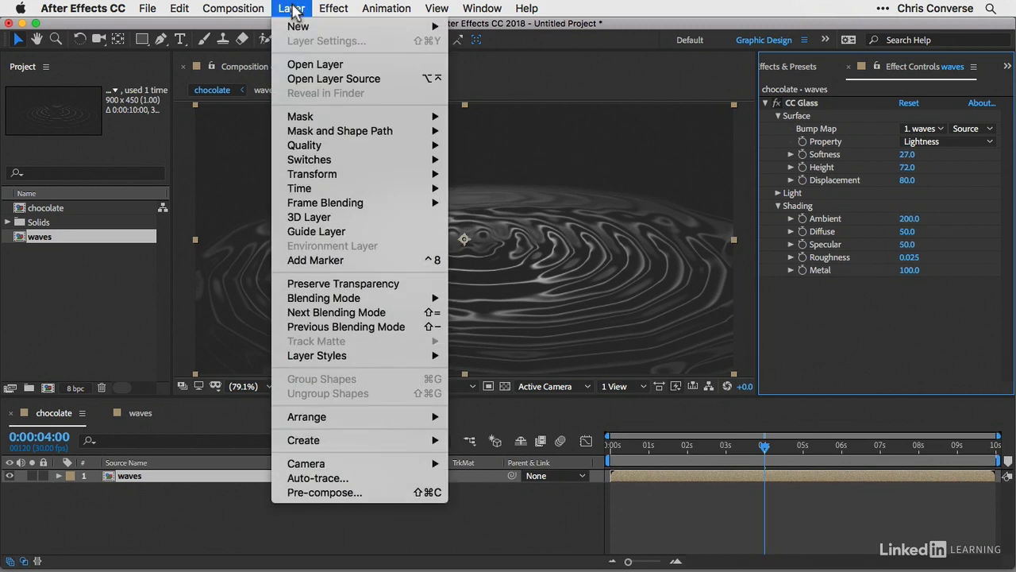
mouse_move(301, 26)
left_click(482, 41)
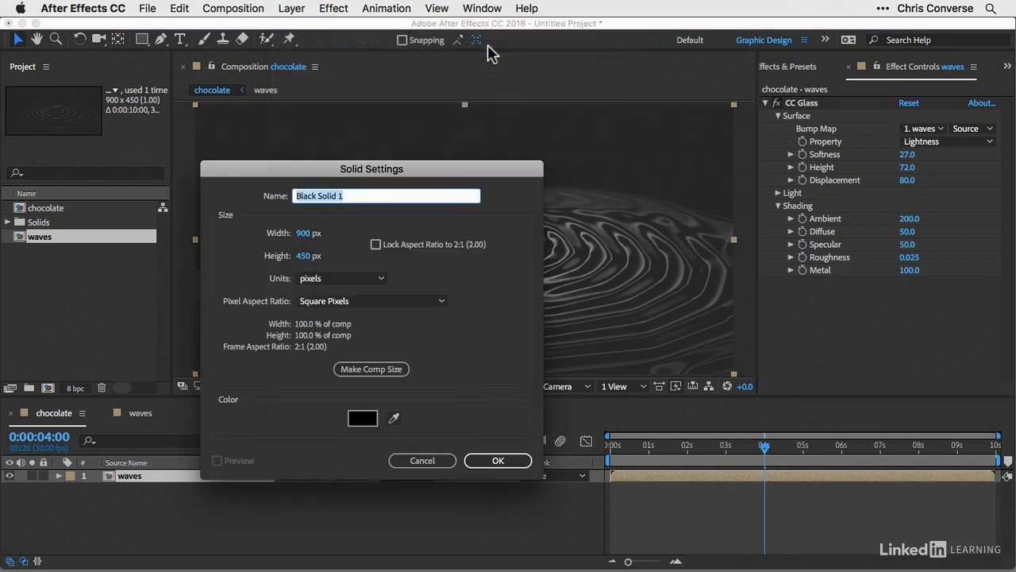
left_click(357, 200)
type("gradient")
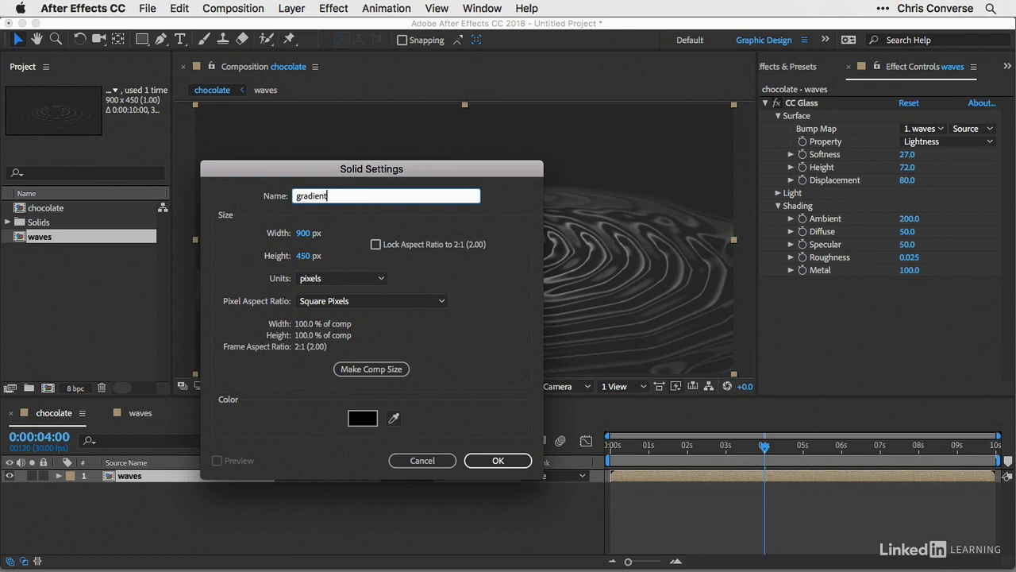
left_click(376, 367)
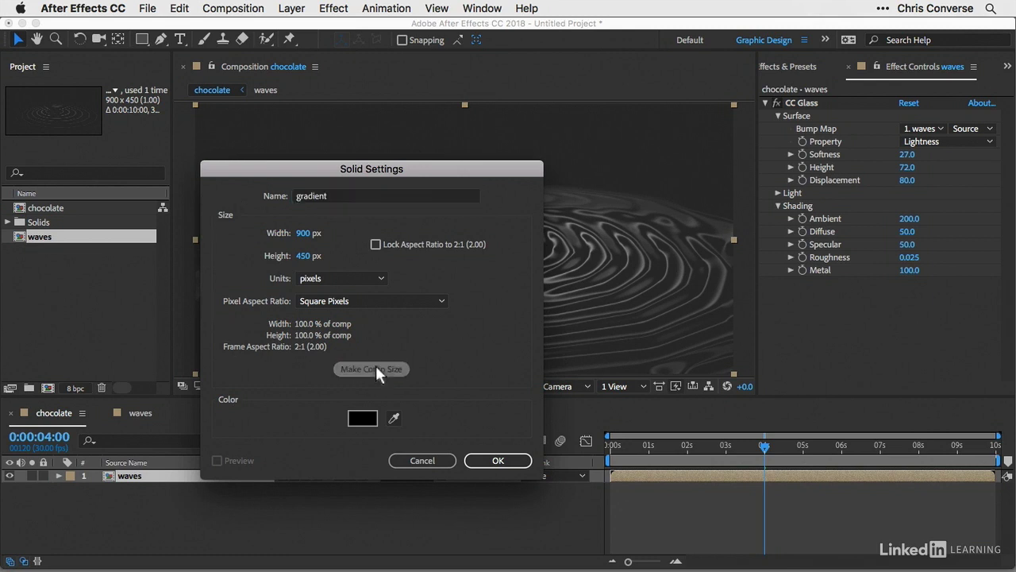
left_click(509, 462)
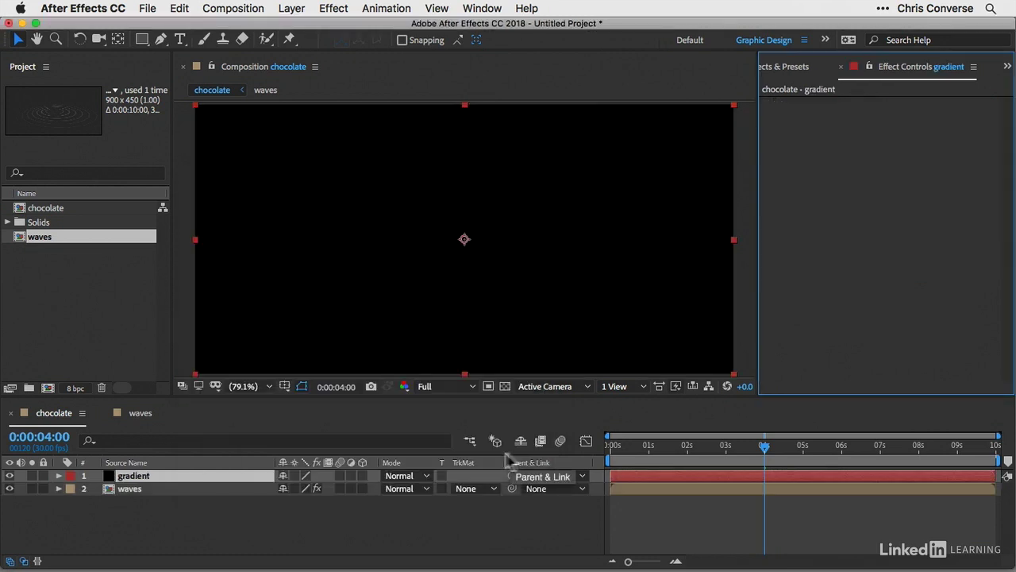
Step: Search the effects for "gradient" and apply 4-Color Gradient to the gradient layer
left_click(782, 70)
left_click(805, 91)
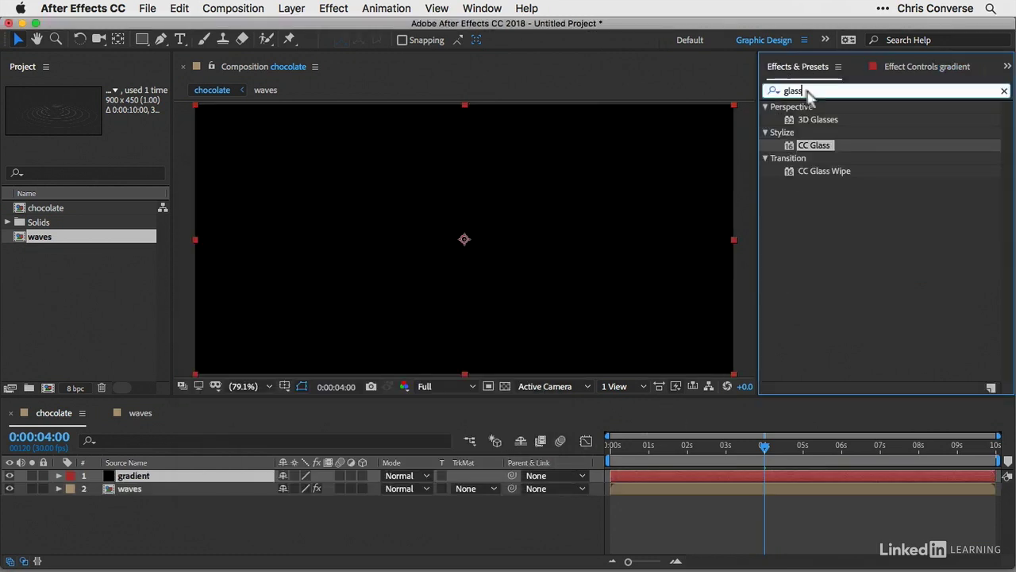
key("BackSpace")
left_click(773, 91)
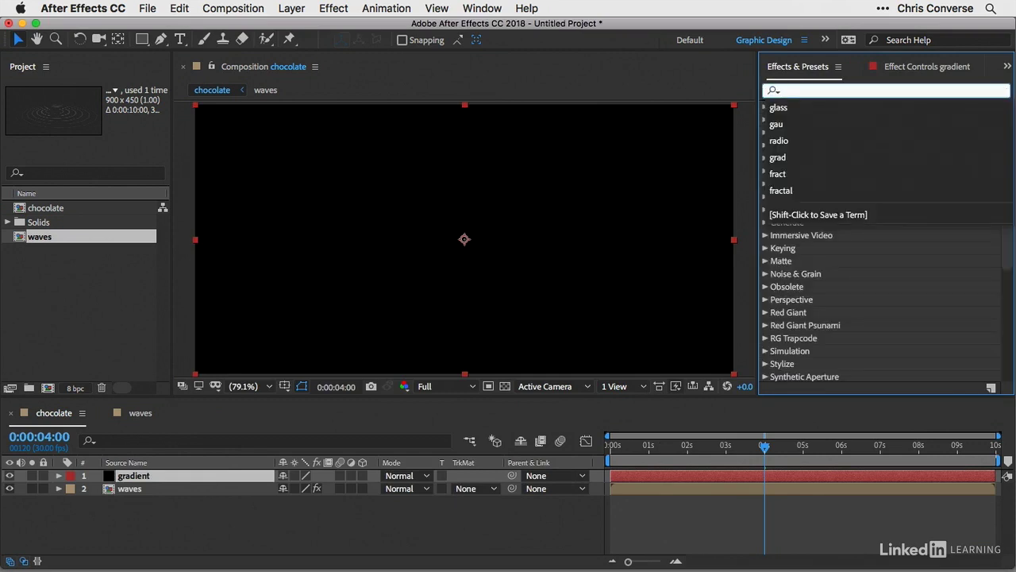
type("gradient")
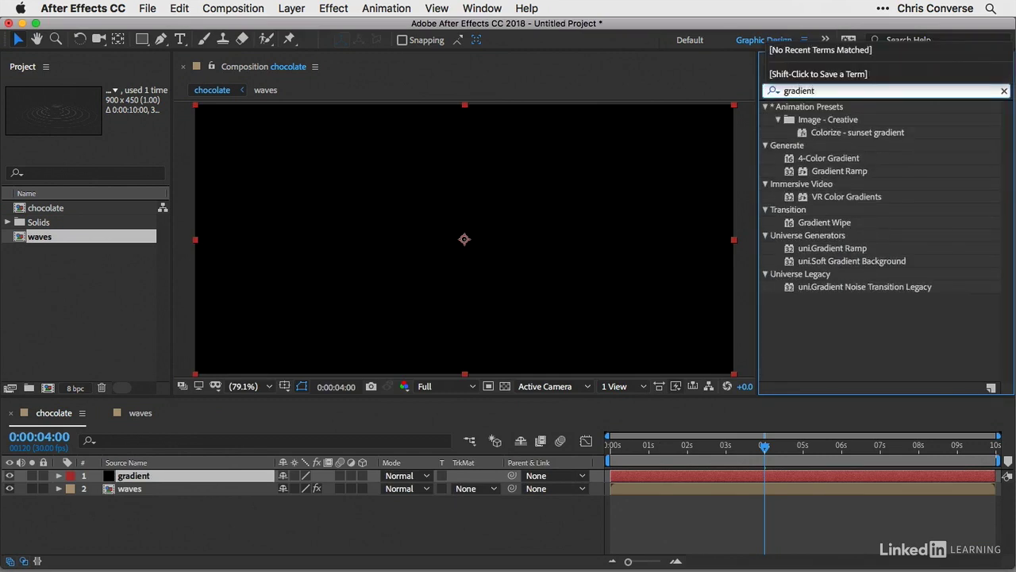
left_click(869, 333)
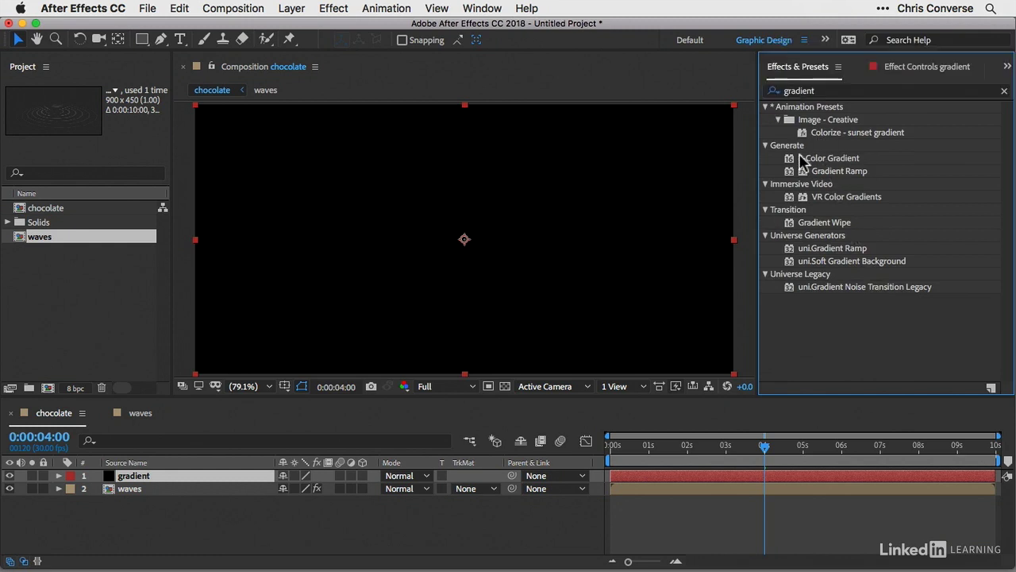
left_click_drag(819, 157, 594, 156)
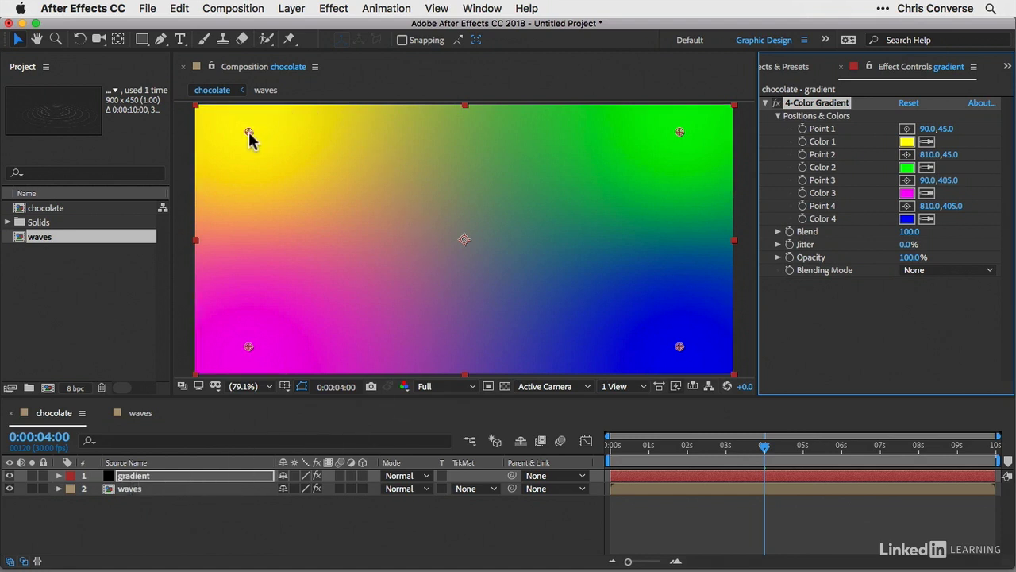
Step: Move the gradient's yellow Point 1 to about 163, 115 and its magenta Point 3 to about 149, 353
left_click_drag(248, 133, 293, 174)
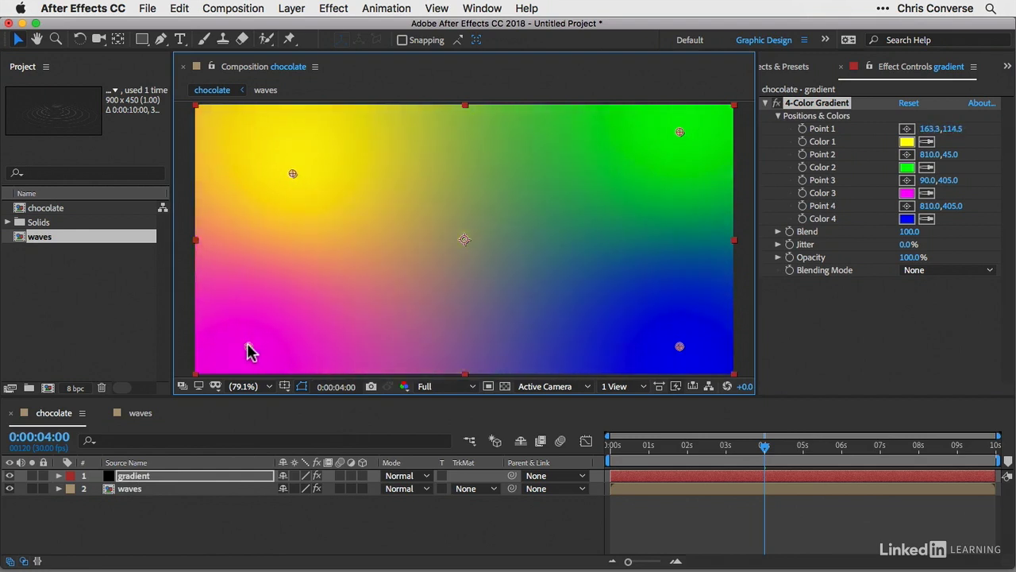
left_click_drag(248, 352, 285, 320)
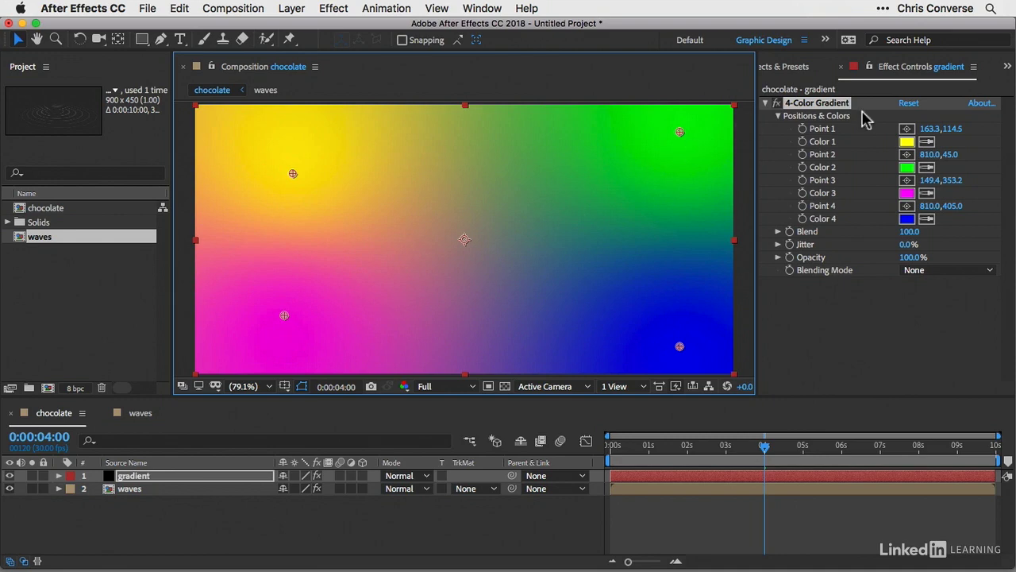
Step: Set Color 1 of the 4-Color Gradient to dark brown, hex 341604
left_click(907, 143)
left_click_drag(742, 143, 690, 212)
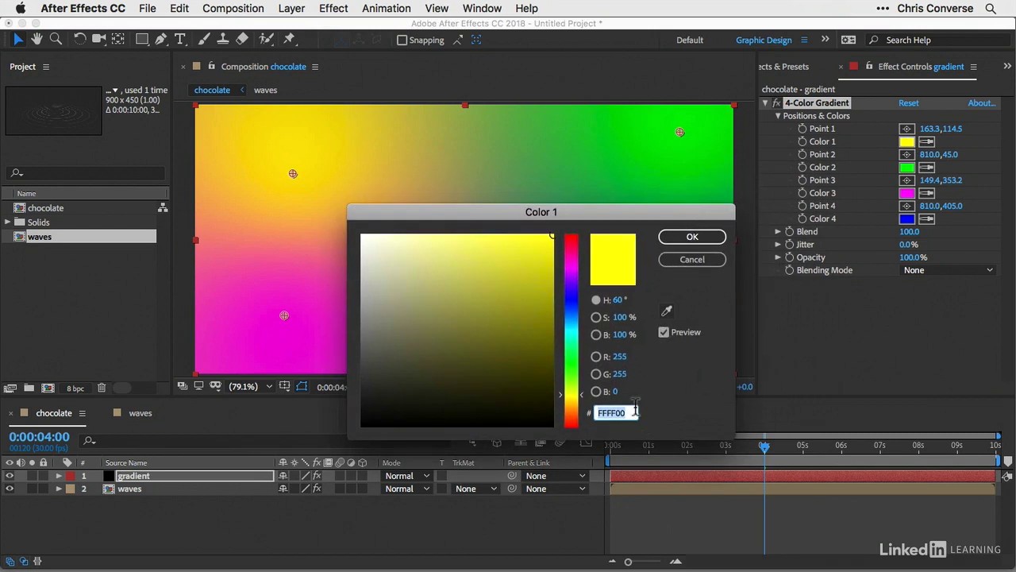
type("34")
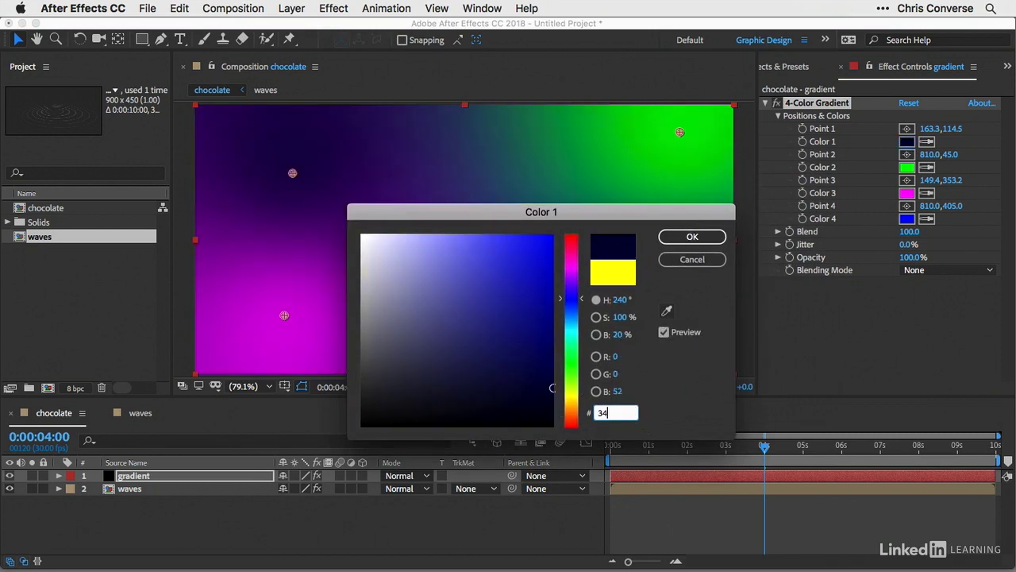
type("16")
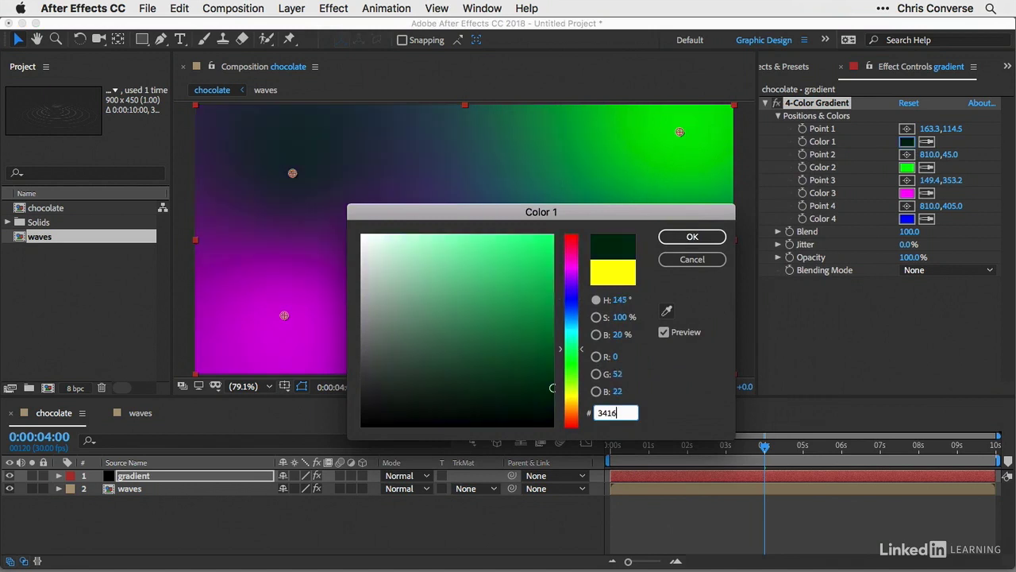
type("04")
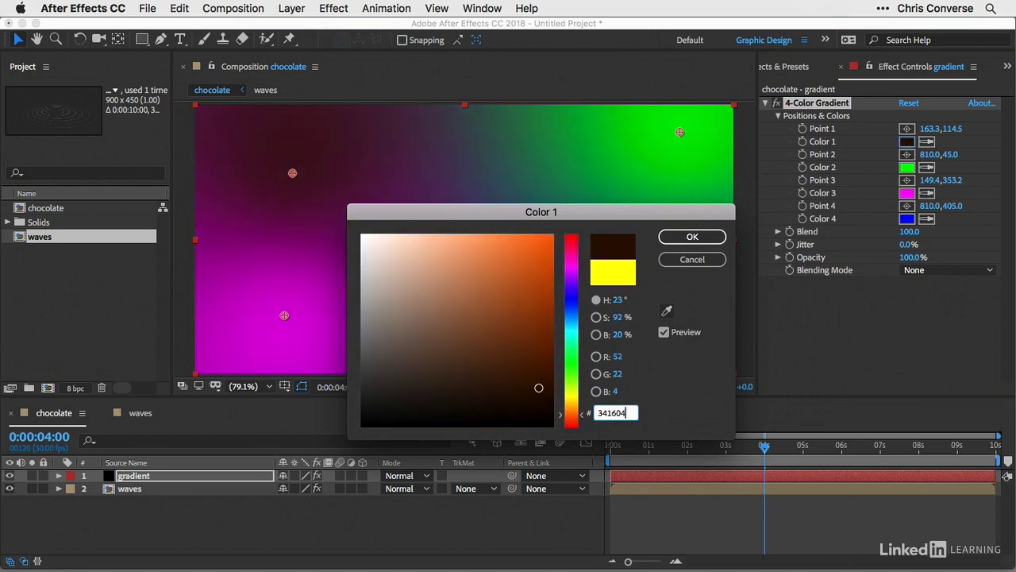
left_click(692, 238)
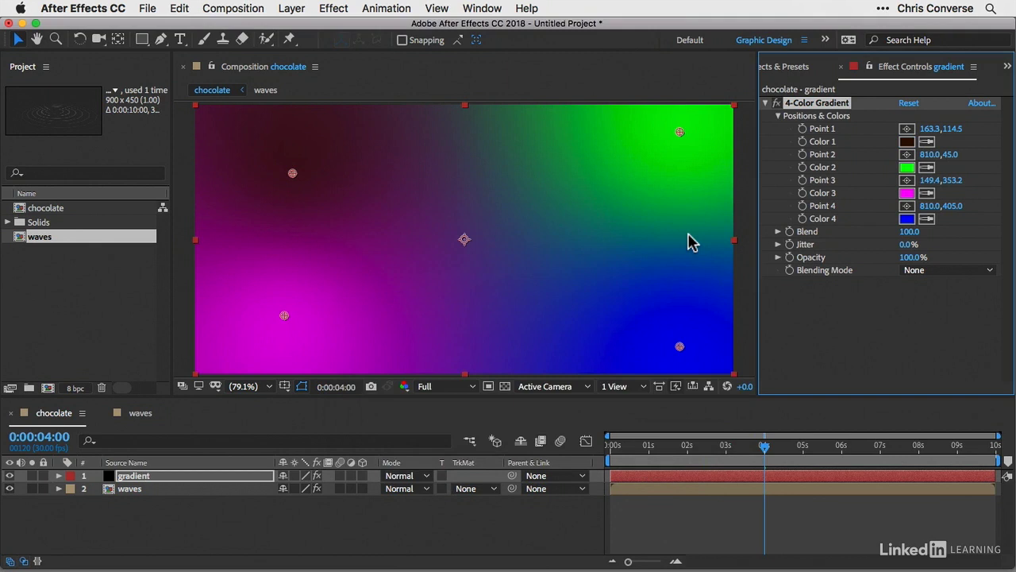
Step: Set Color 2 of the 4-Color Gradient to medium brown, hex 875220
left_click(907, 168)
left_click_drag(676, 211, 686, 236)
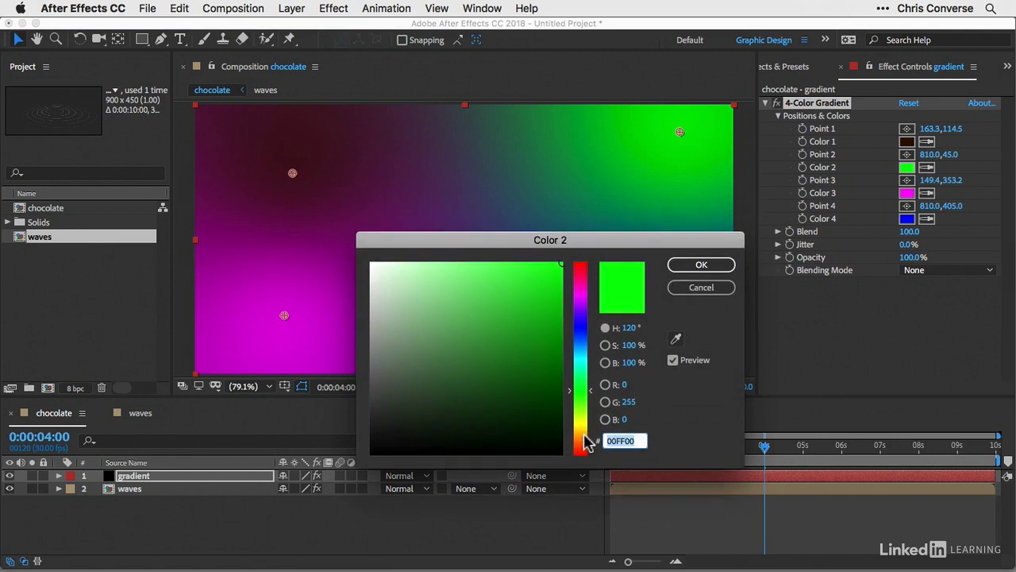
type("87")
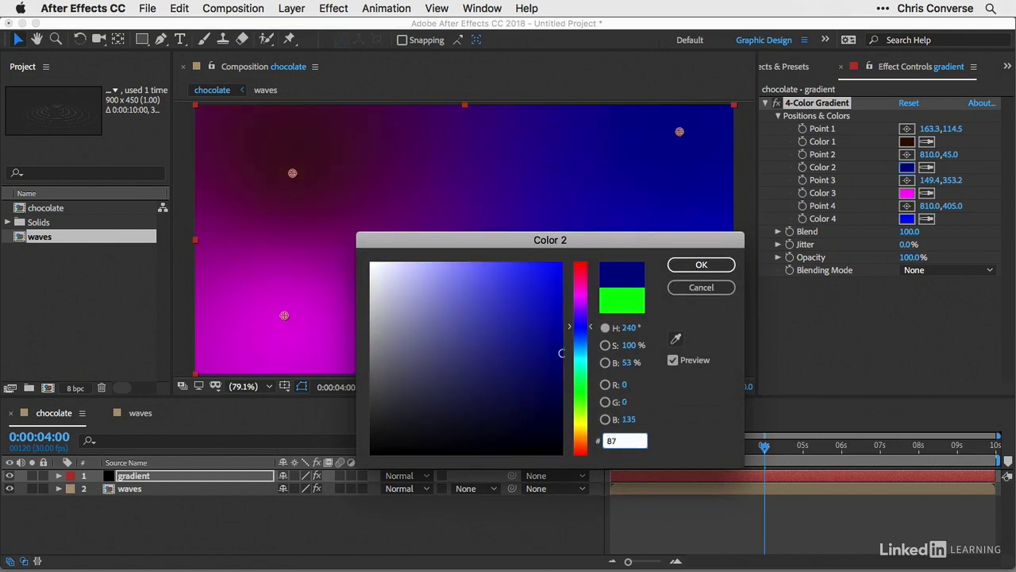
type("52")
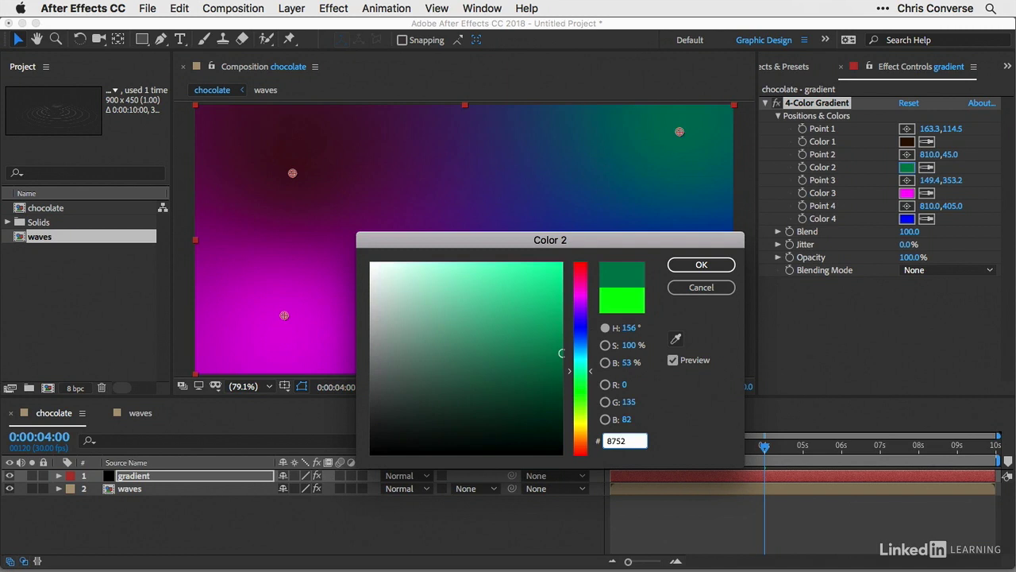
type("20")
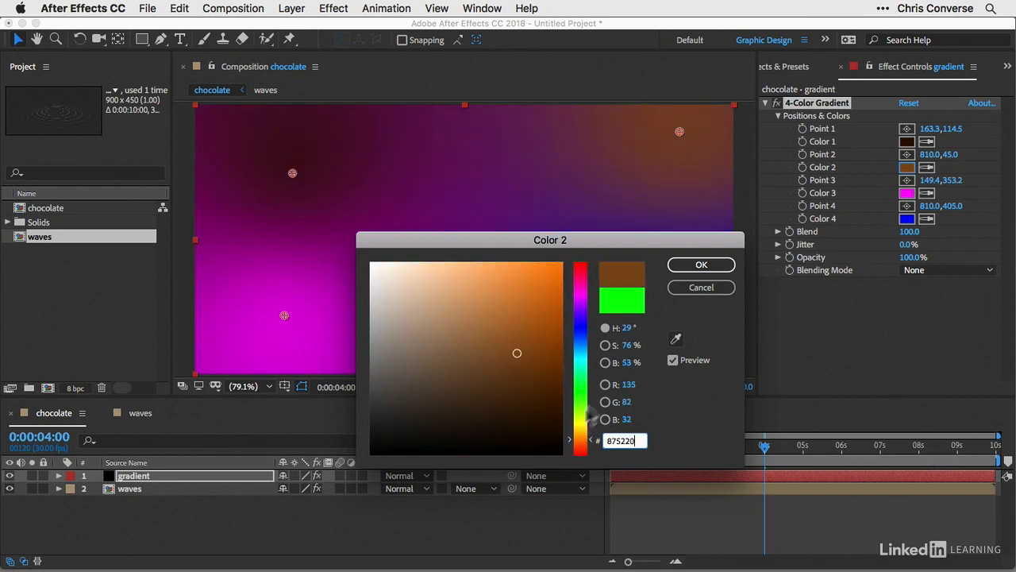
left_click(689, 265)
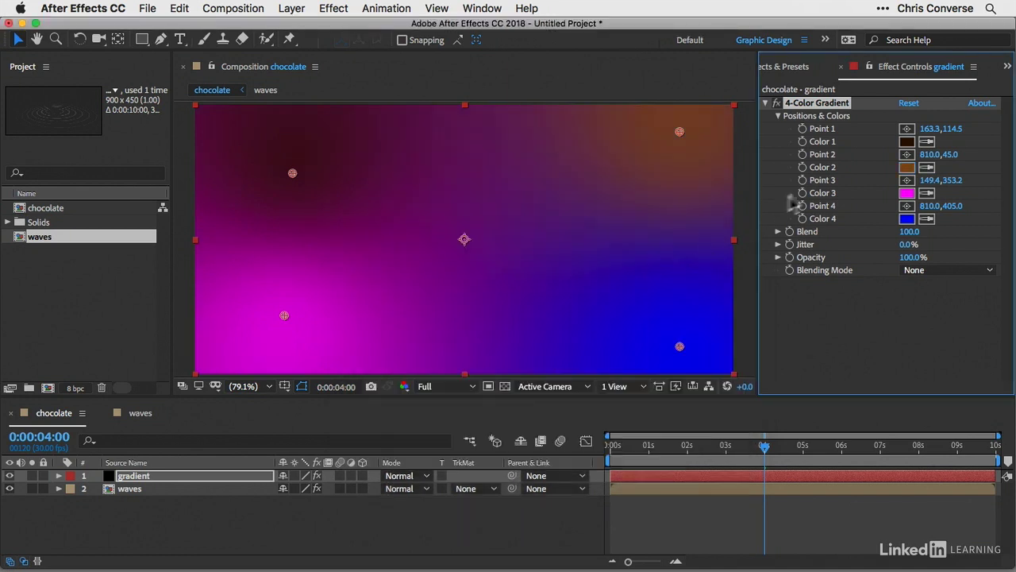
Step: Set Color 3 of the 4-Color Gradient to brown, hex 673F22
left_click(906, 194)
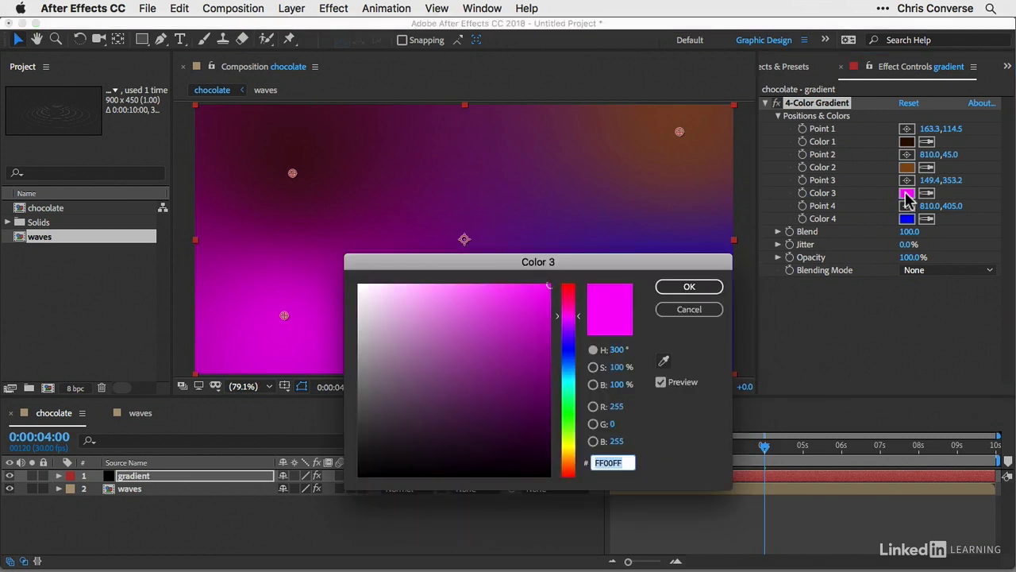
type("67")
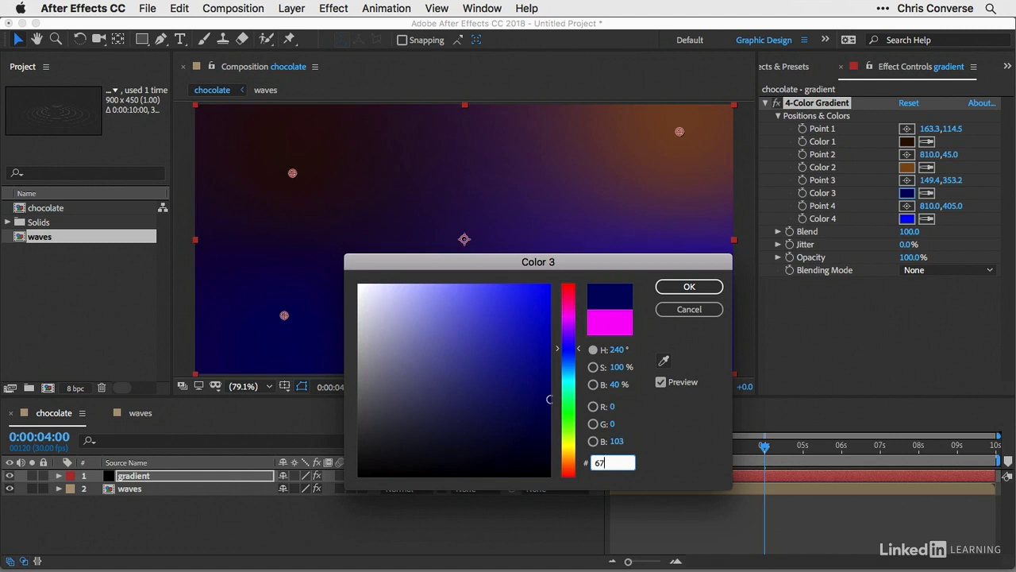
type("3F")
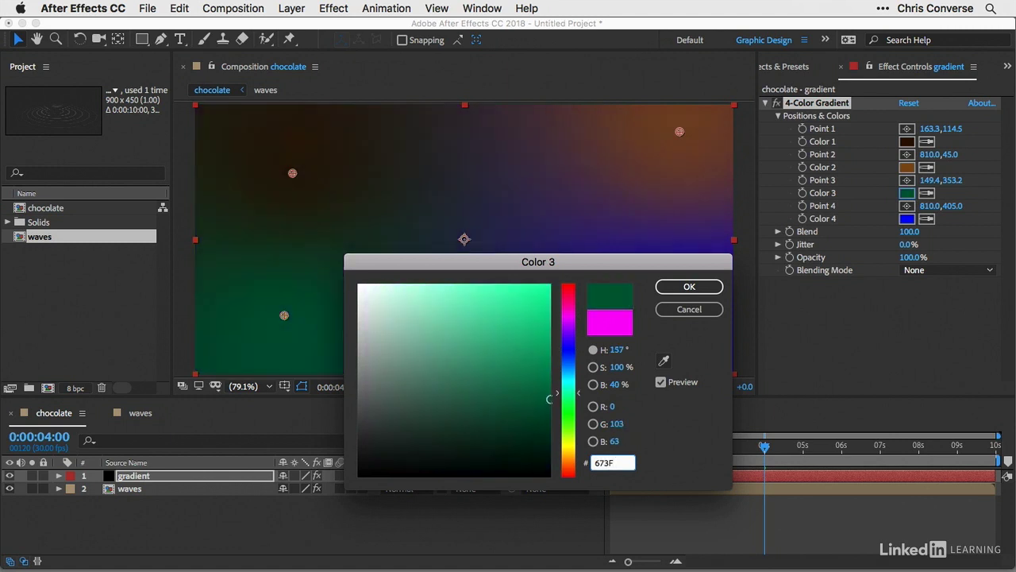
type("22")
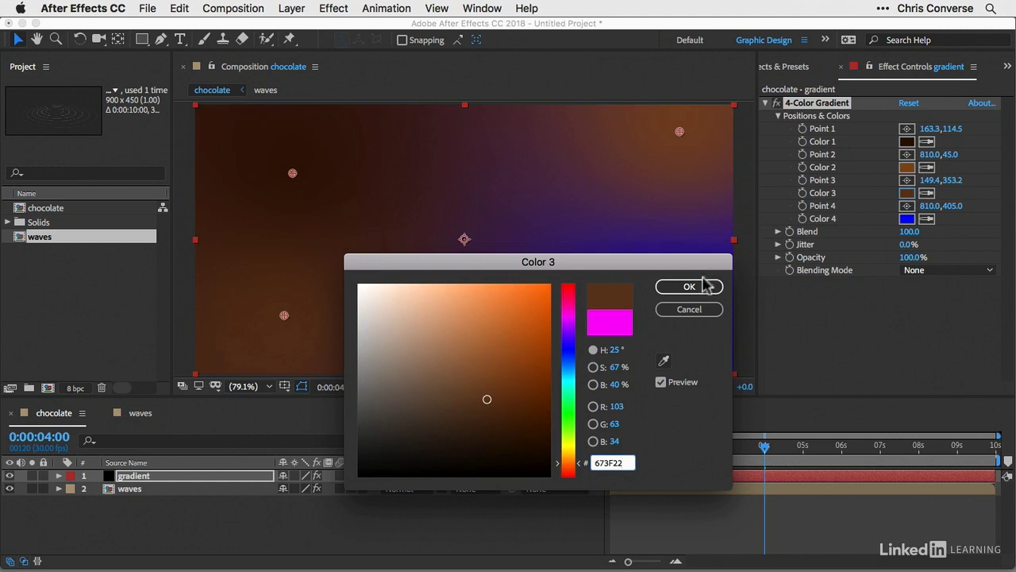
left_click(702, 289)
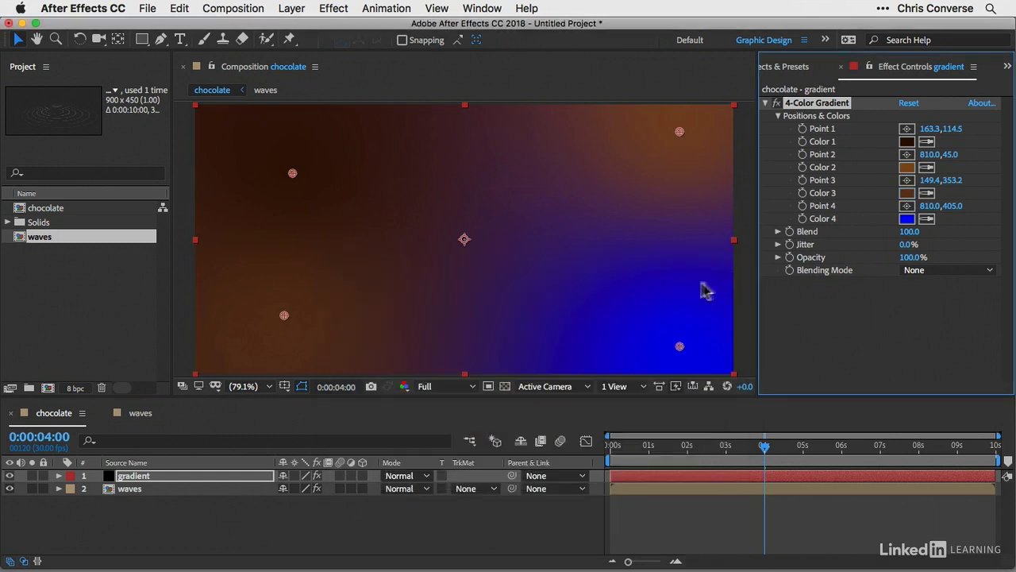
Step: Set Color 4 of the 4-Color Gradient to very dark brown, hex 301404, and deselect the gradient layer
left_click(906, 219)
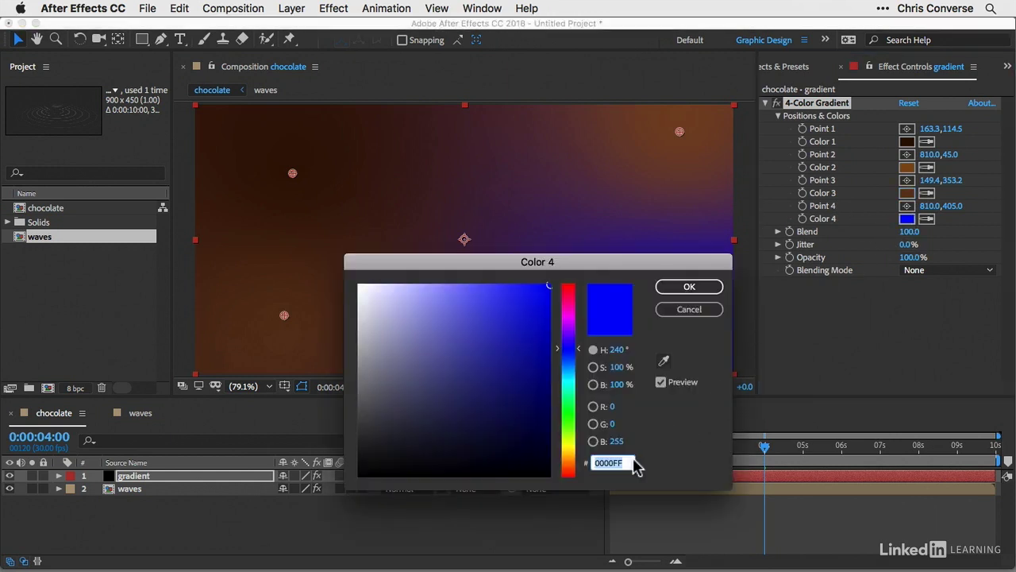
type("30")
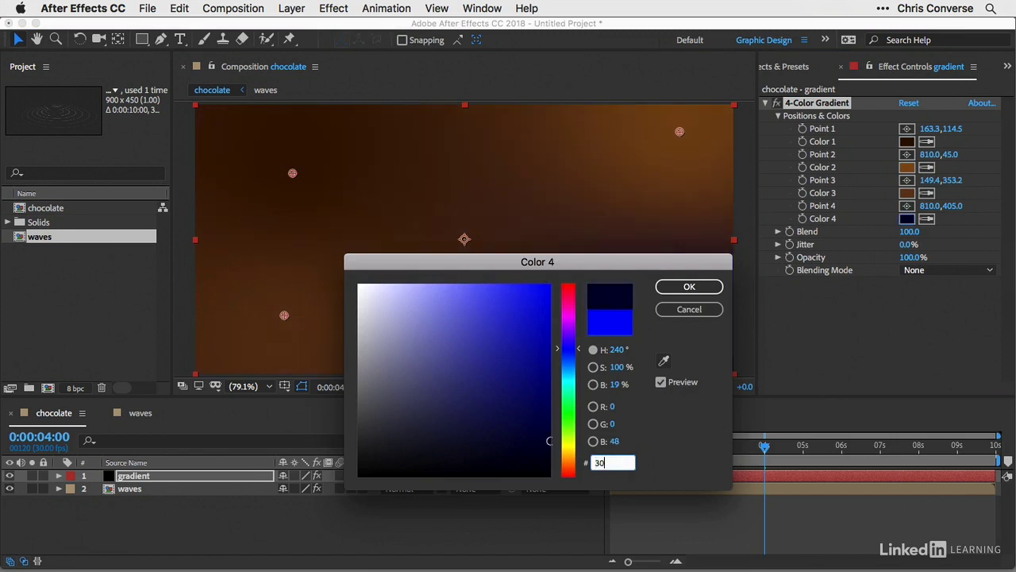
type("1404")
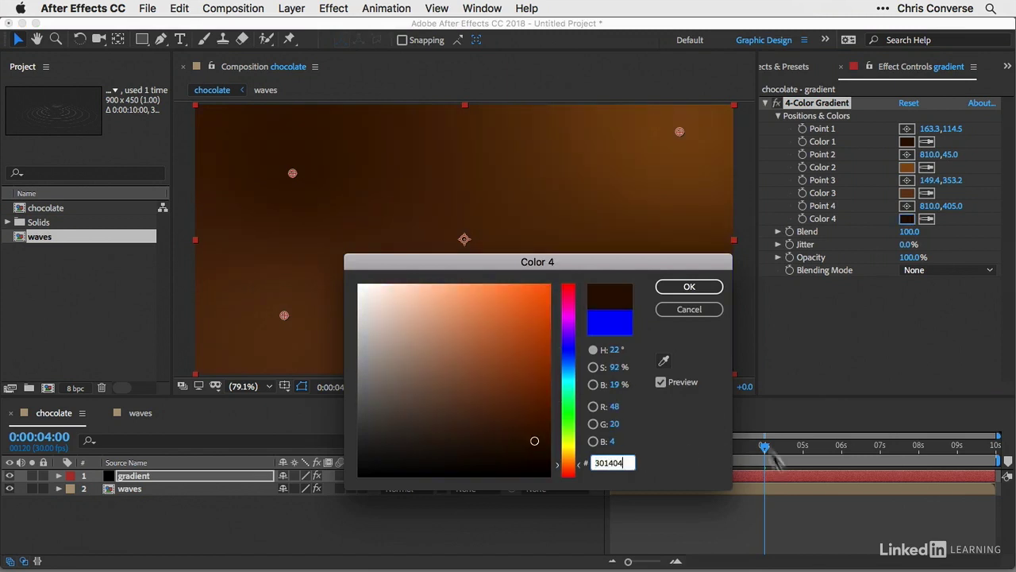
left_click(689, 287)
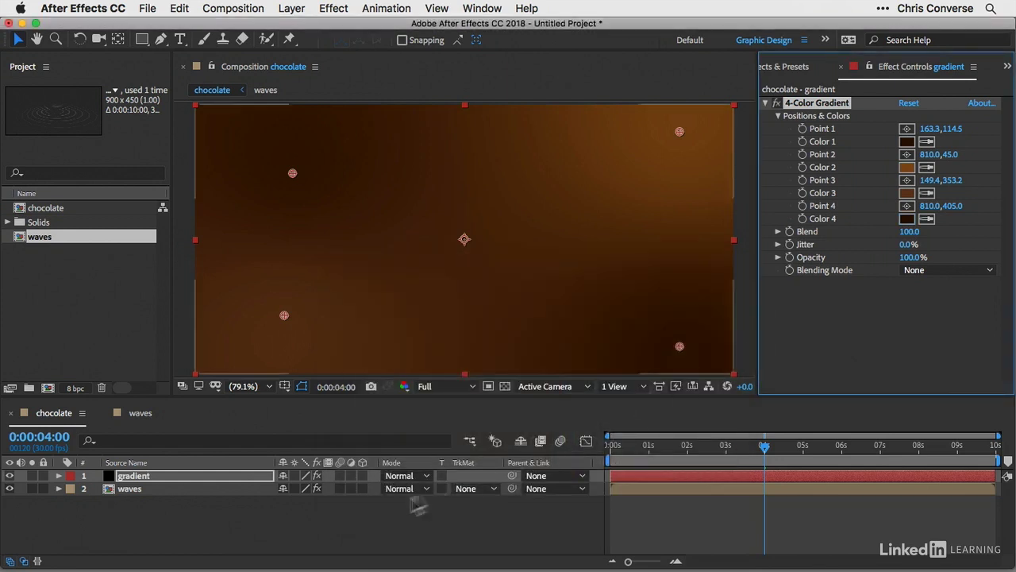
left_click(362, 515)
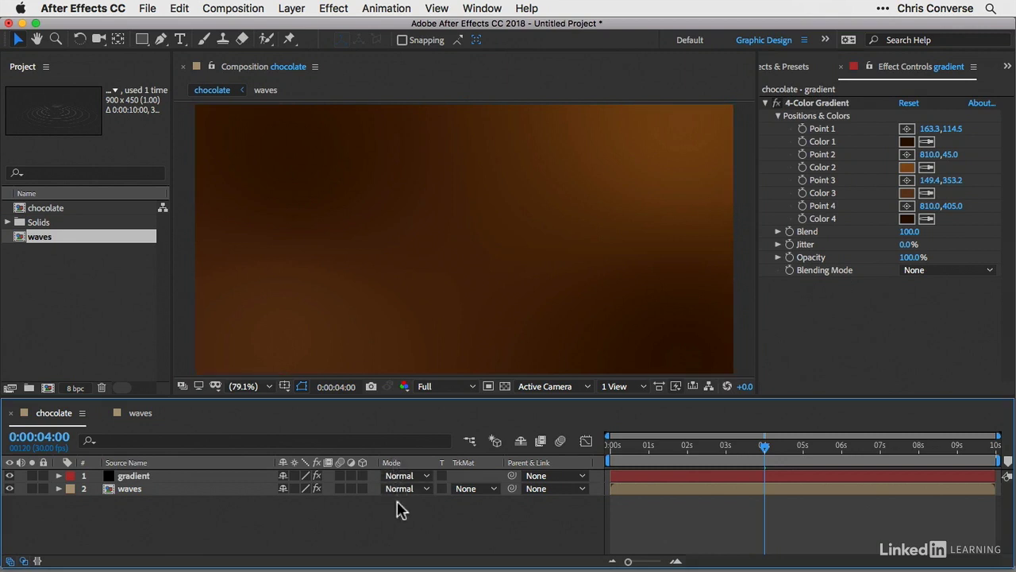
Step: Hide and show the timeline's Transfer Controls pane, and check whether the Modes column is enabled
left_click(24, 562)
left_click(24, 562)
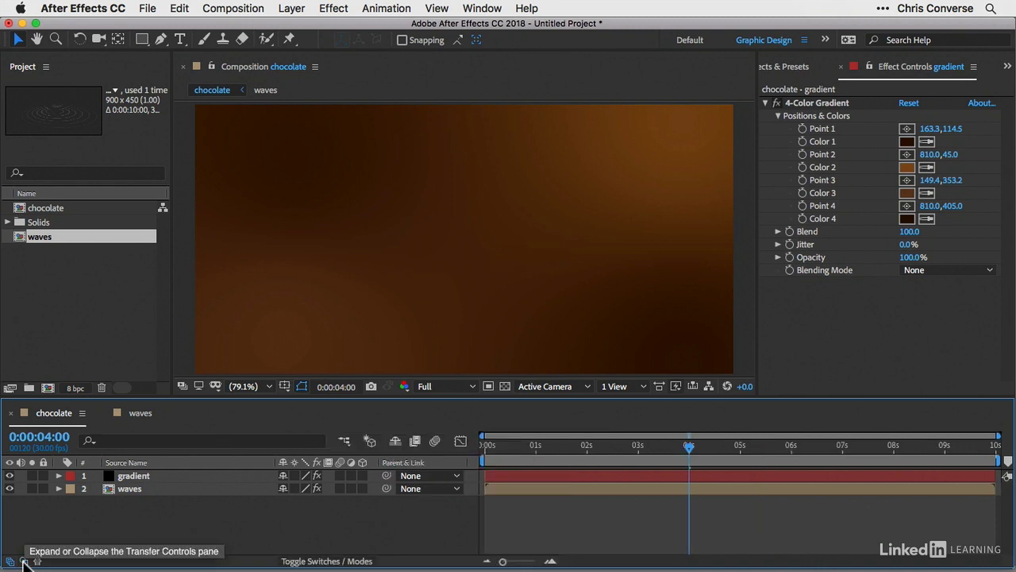
left_click(24, 562)
left_click(23, 562)
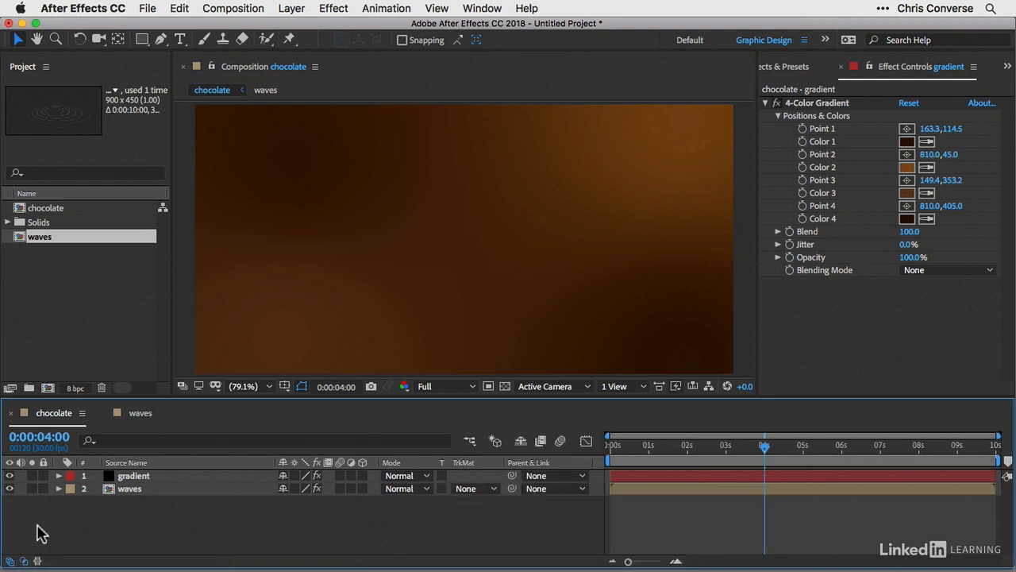
right_click(231, 470)
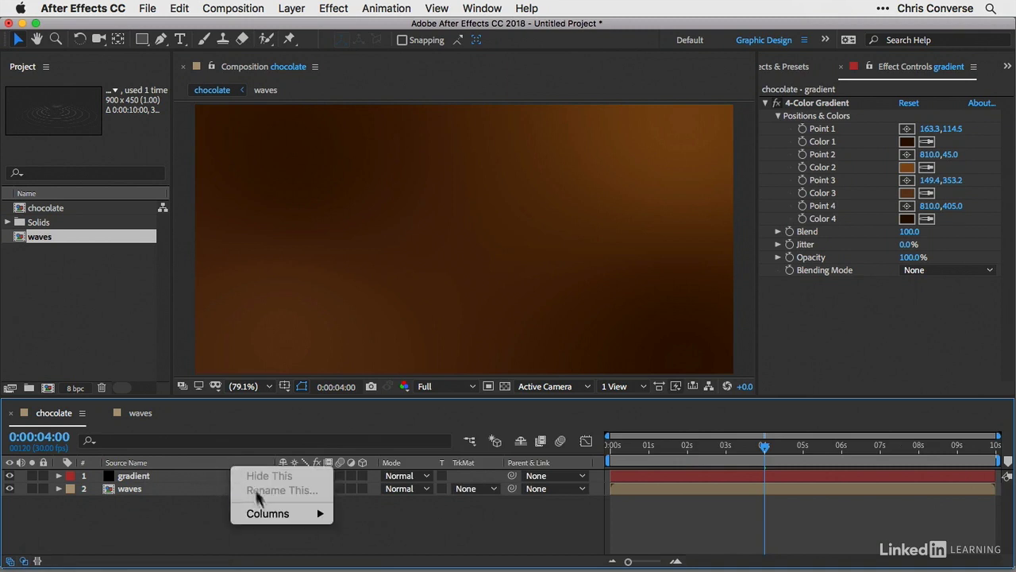
mouse_move(269, 516)
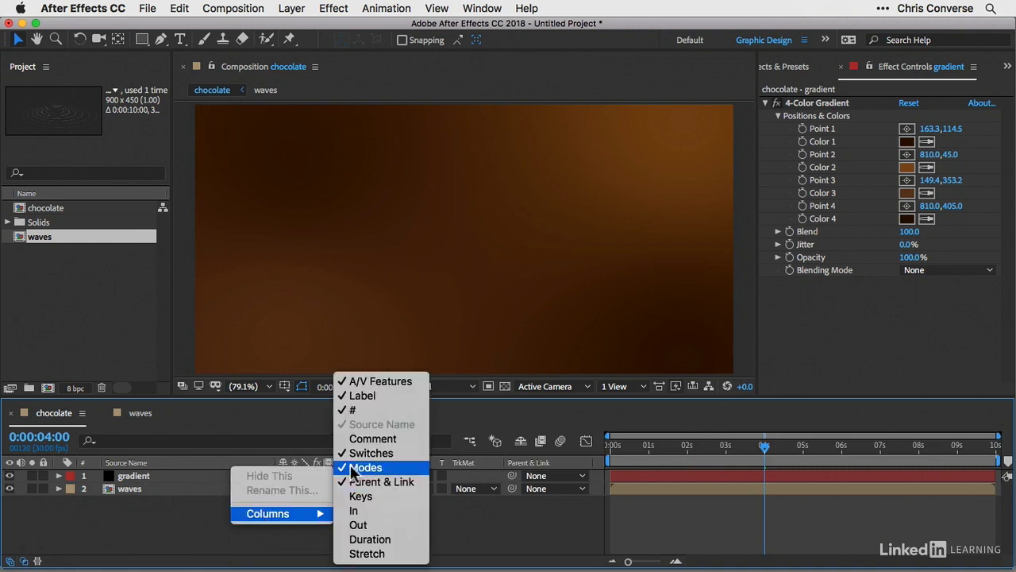
left_click(467, 540)
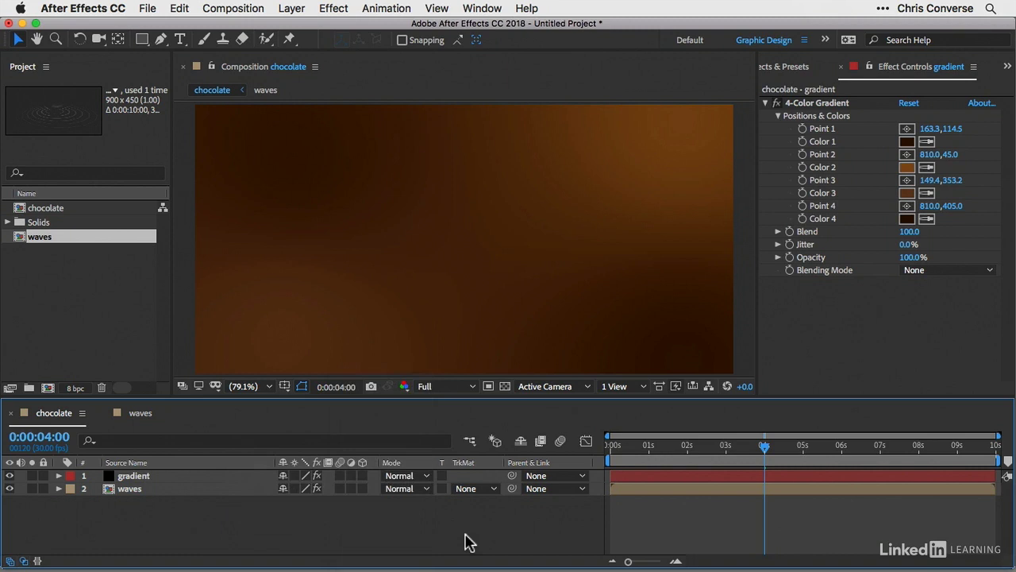
Step: Set the gradient layer's blending mode to Vivid Light
left_click(426, 482)
mouse_move(437, 559)
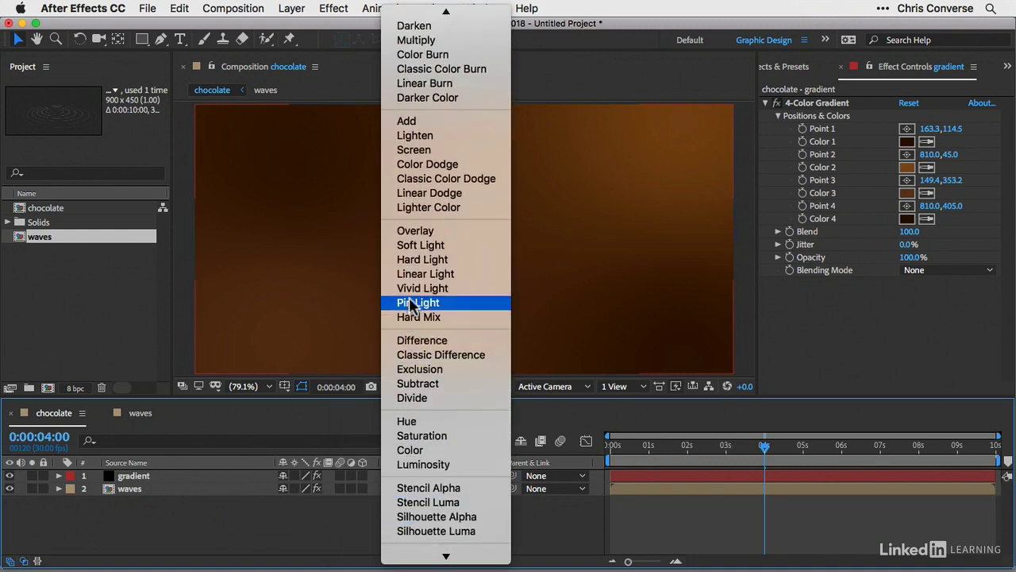
left_click(419, 291)
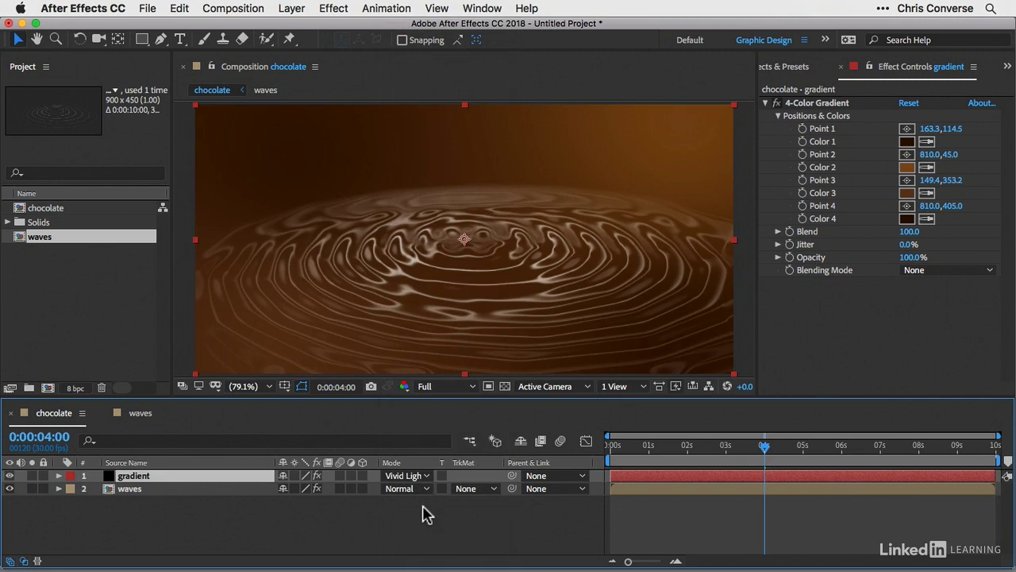
Step: Reposition the gradient's Point 1 to about 200, 111, Point 2 to about 804, 77 and Point 3 to about 133, 372, and shift Point 4 slightly inward
key("F3")
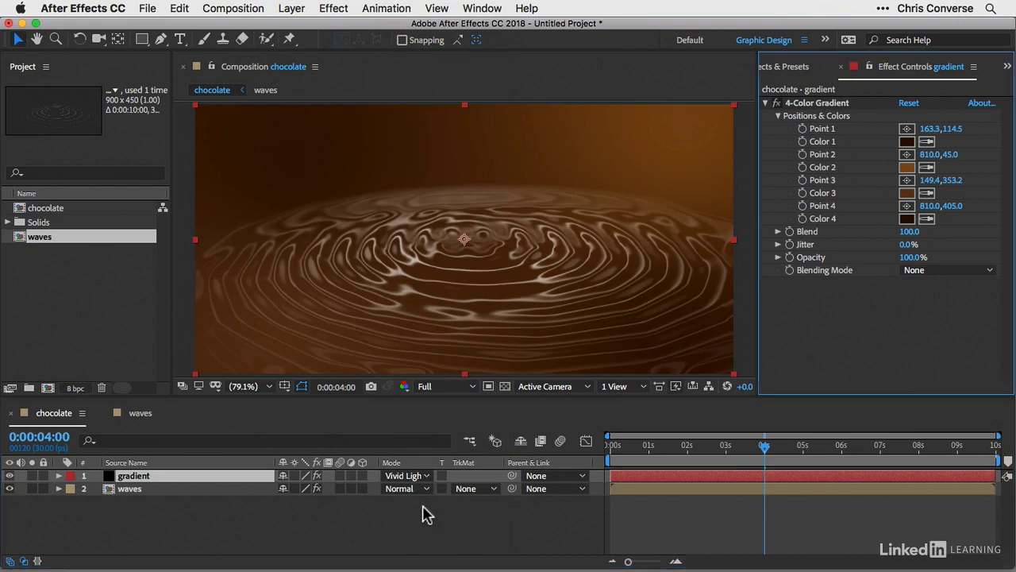
left_click(937, 123)
left_click_drag(310, 182, 312, 181)
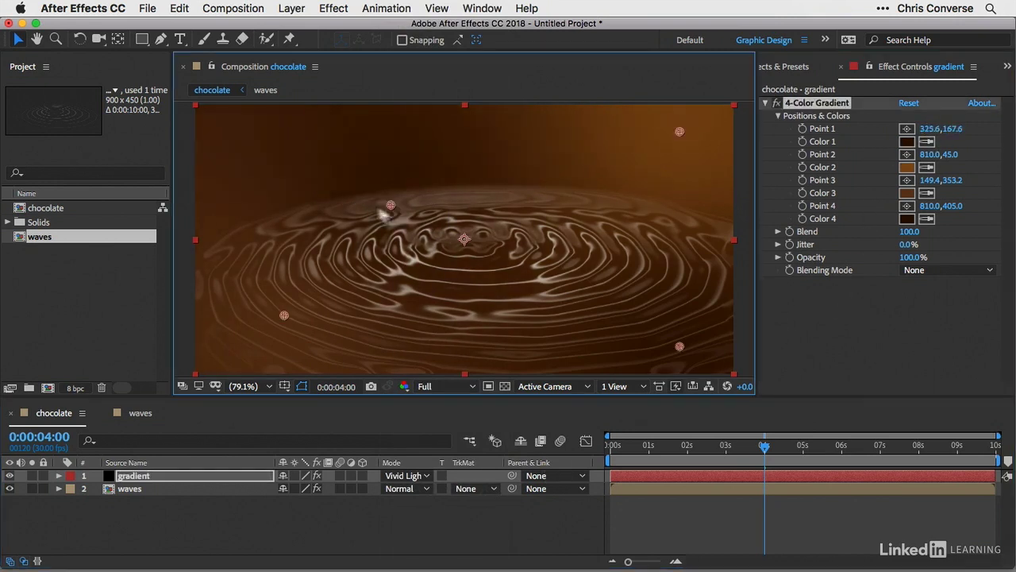
left_click_drag(384, 211, 315, 170)
mouse_move(680, 132)
left_mouse_down()
mouse_move(665, 159)
mouse_move(675, 150)
left_mouse_up()
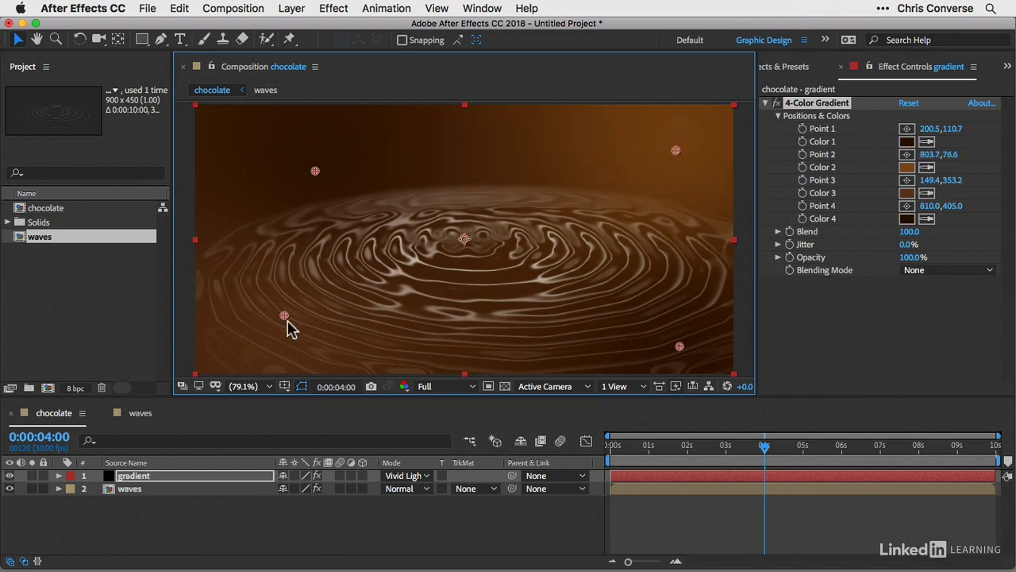
left_click_drag(267, 339, 273, 334)
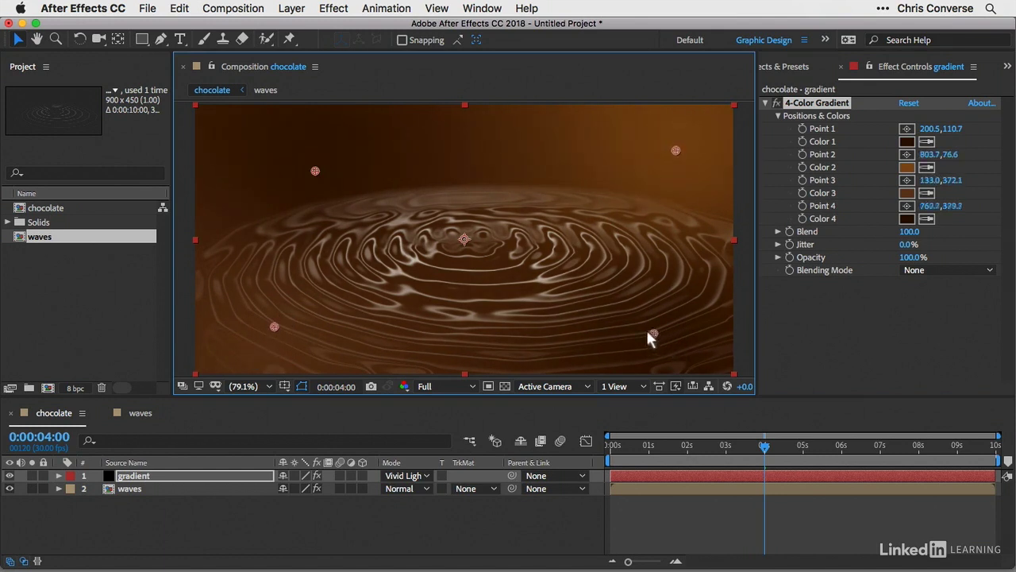
left_click_drag(648, 332, 670, 339)
Step: Set the waves layer's CC Glass Softness to about 27.8, Height to 65 and Displacement to 57
left_click(153, 493)
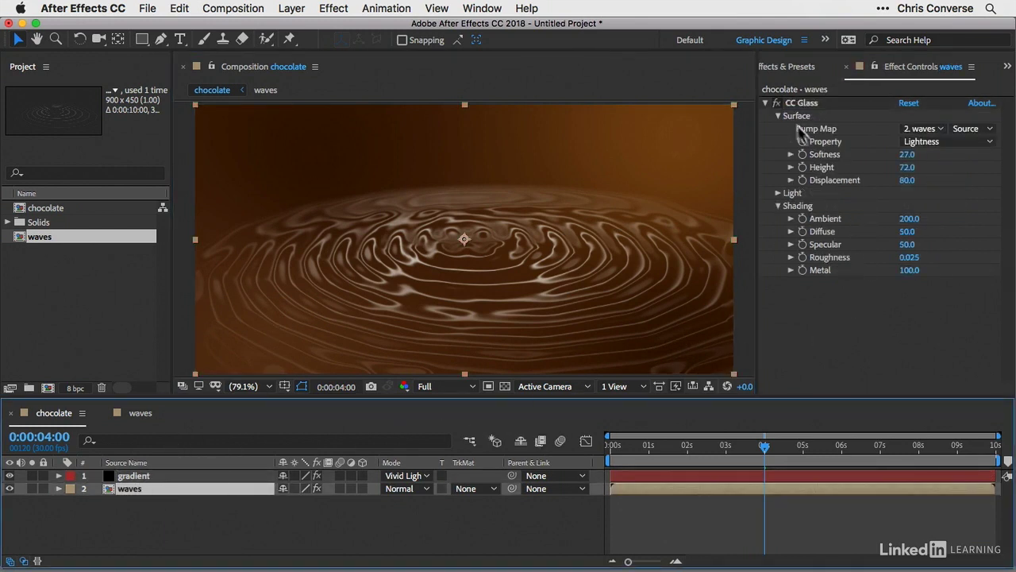
left_click_drag(908, 158, 879, 151)
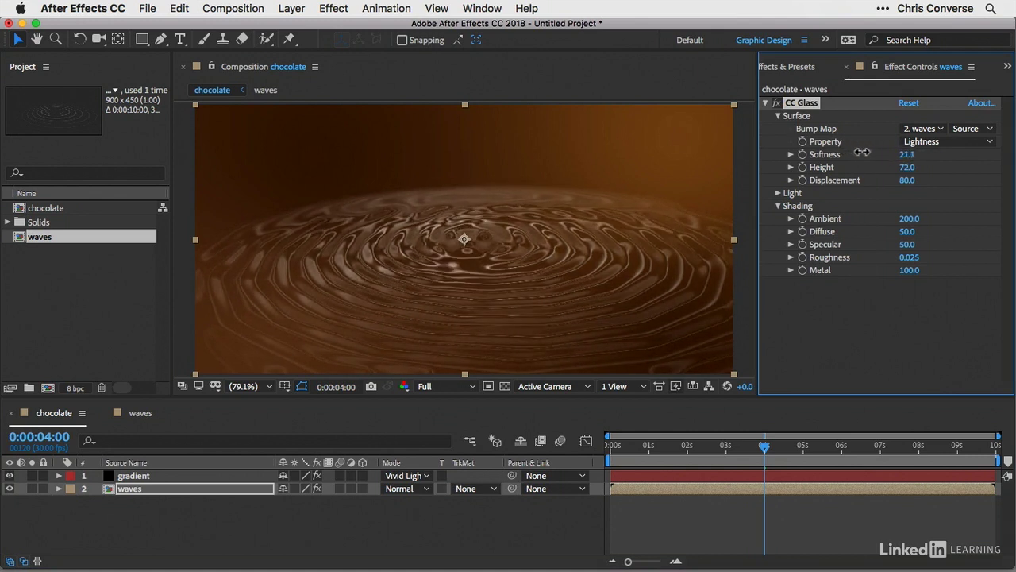
left_click_drag(862, 152, 891, 184)
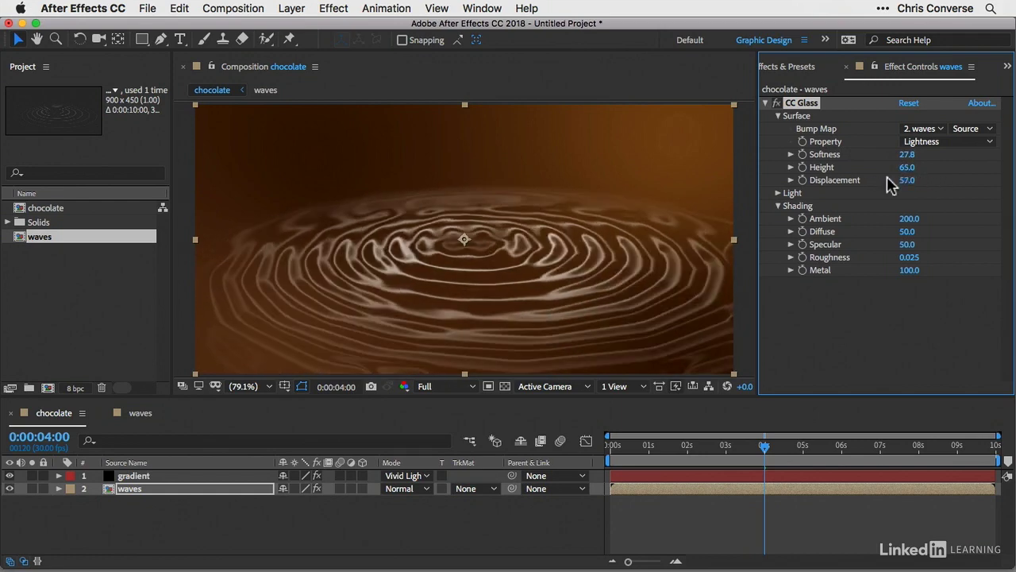